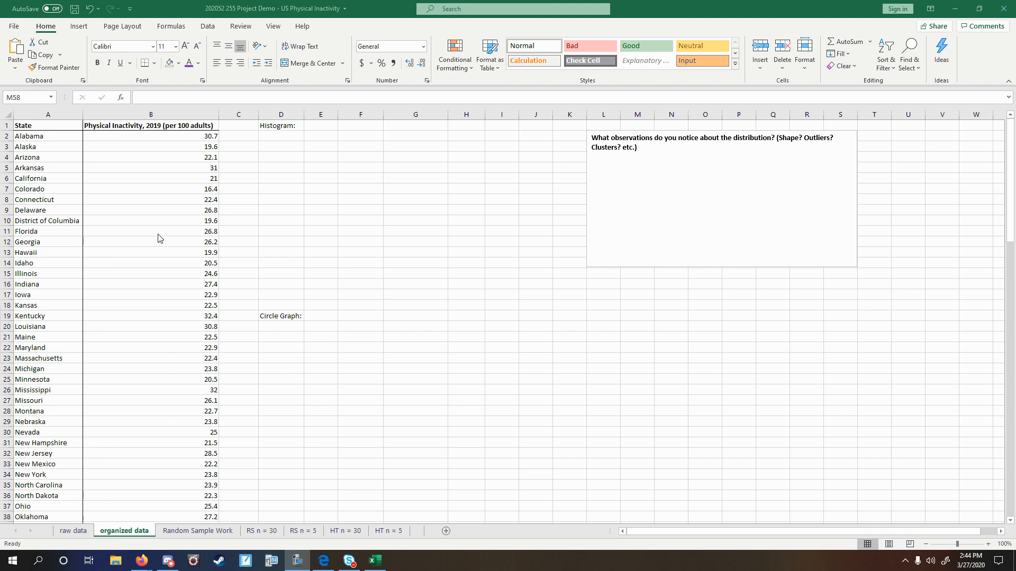
Step: Examine the summary statistics below the state data, including the formulas for max, min and class width and the chosen number of classes
{"action": "scroll", "coordinate": [225, 165], "scroll_direction": "down", "scroll_amount": 9}
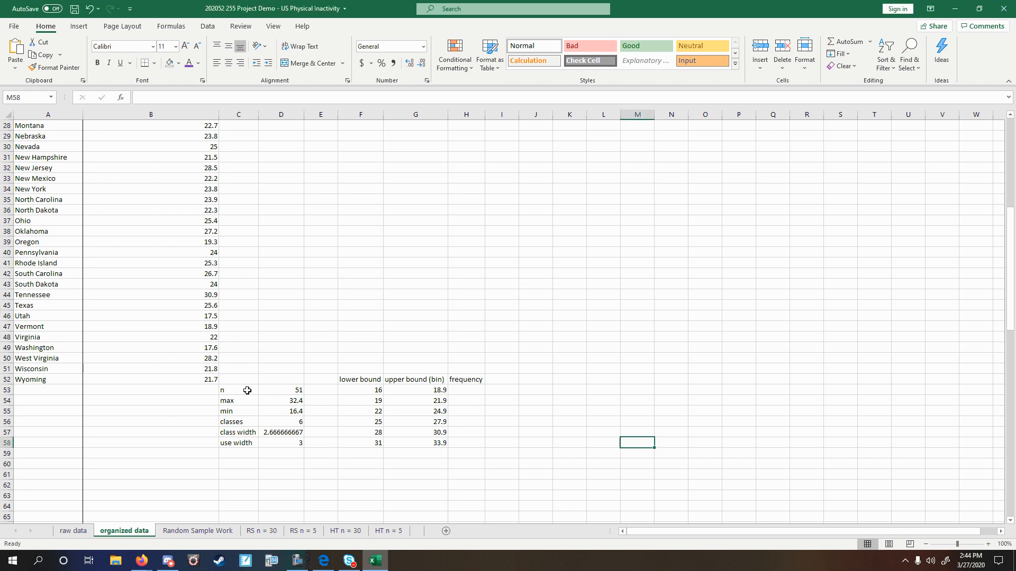
{"action": "left_click", "coordinate": [224, 391]}
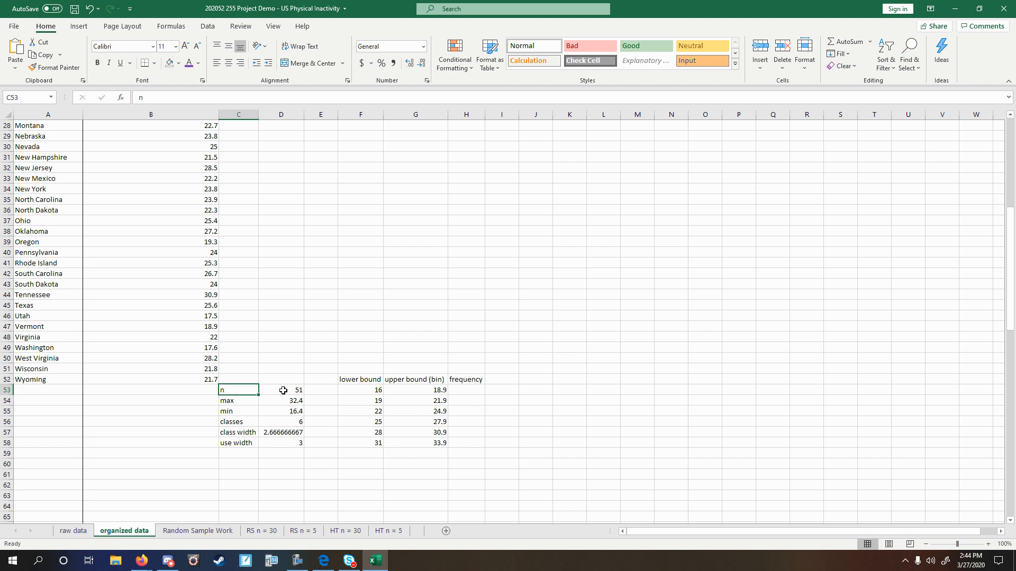
{"action": "left_click", "coordinate": [247, 403]}
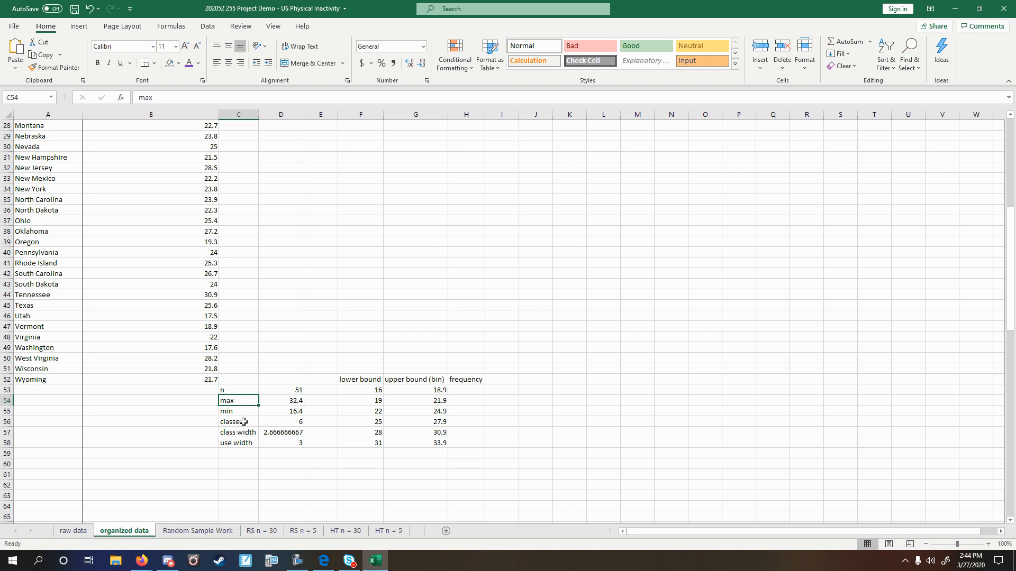
{"action": "left_click", "coordinate": [272, 401]}
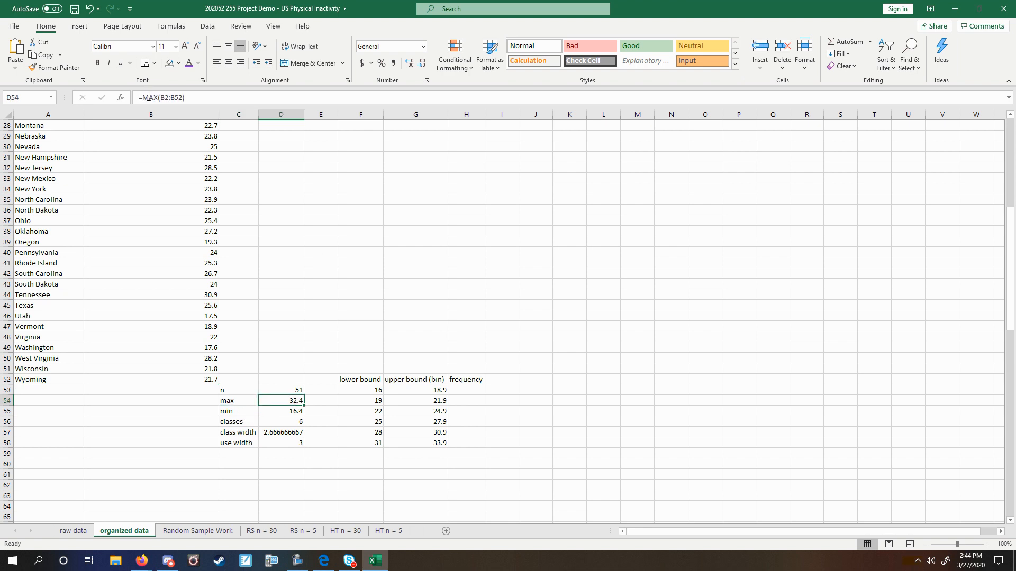
{"action": "left_click", "coordinate": [284, 410]}
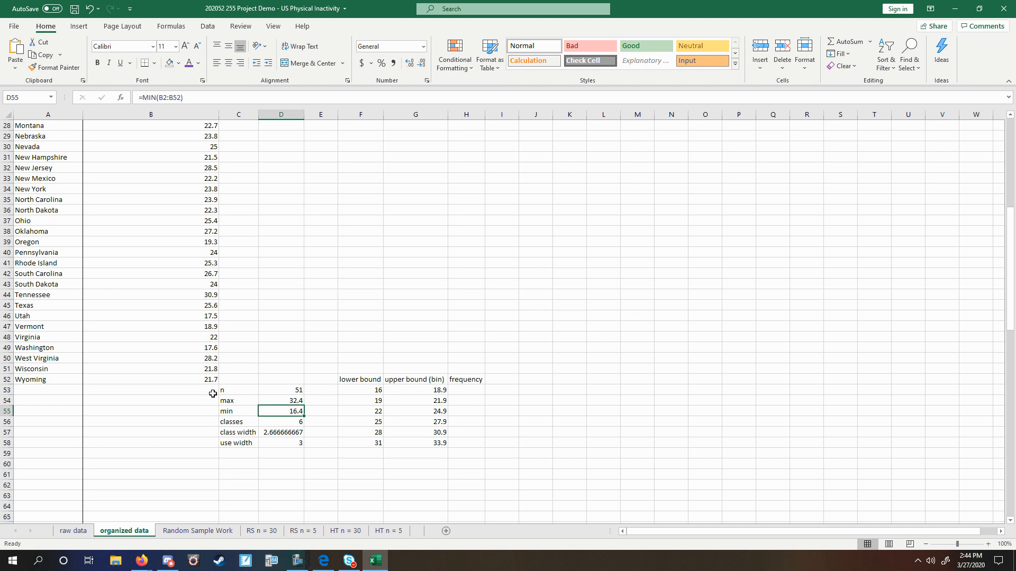
{"action": "left_click", "coordinate": [276, 421]}
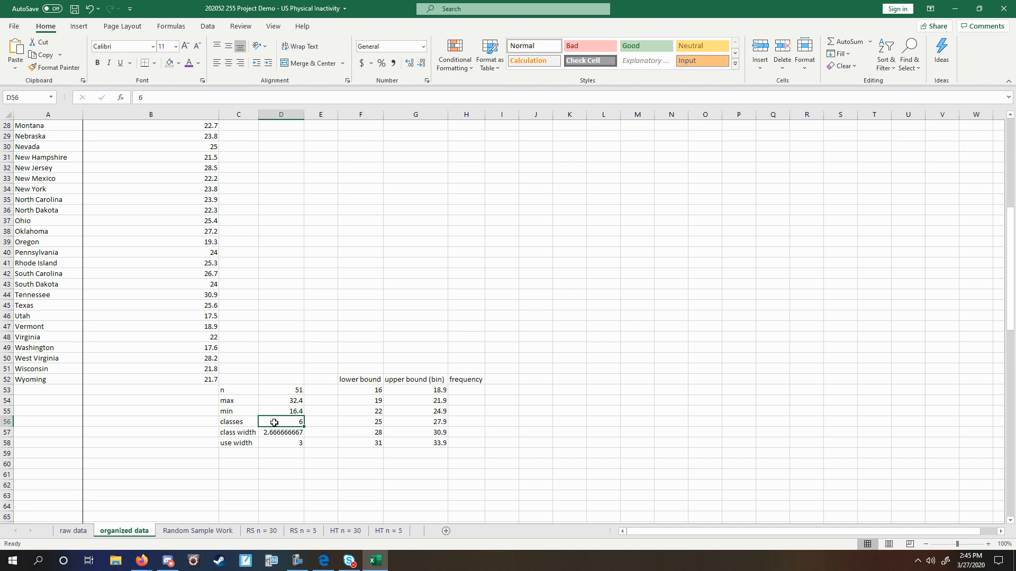
{"action": "left_click", "coordinate": [291, 432]}
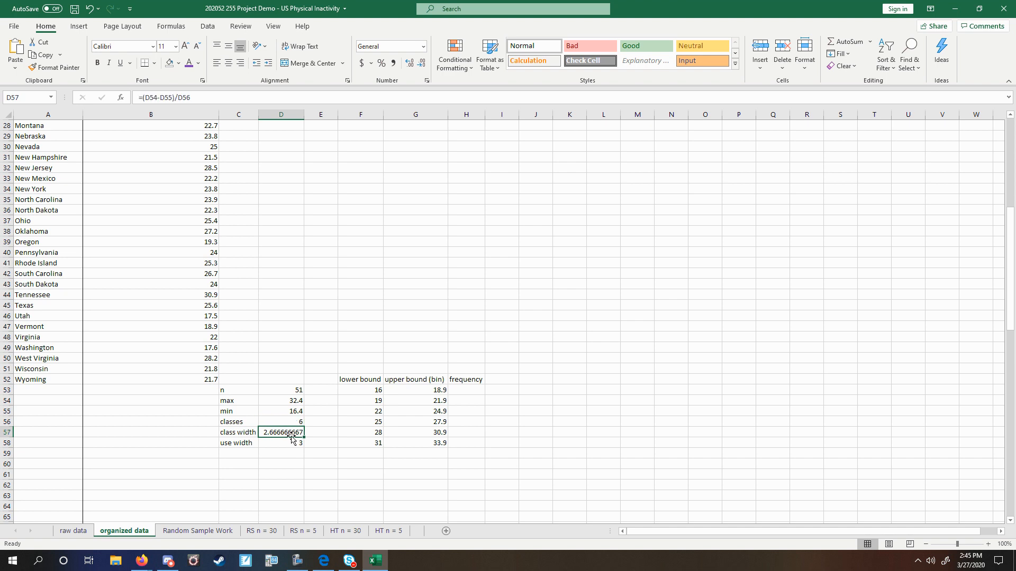
{"action": "double_click", "coordinate": [296, 433]}
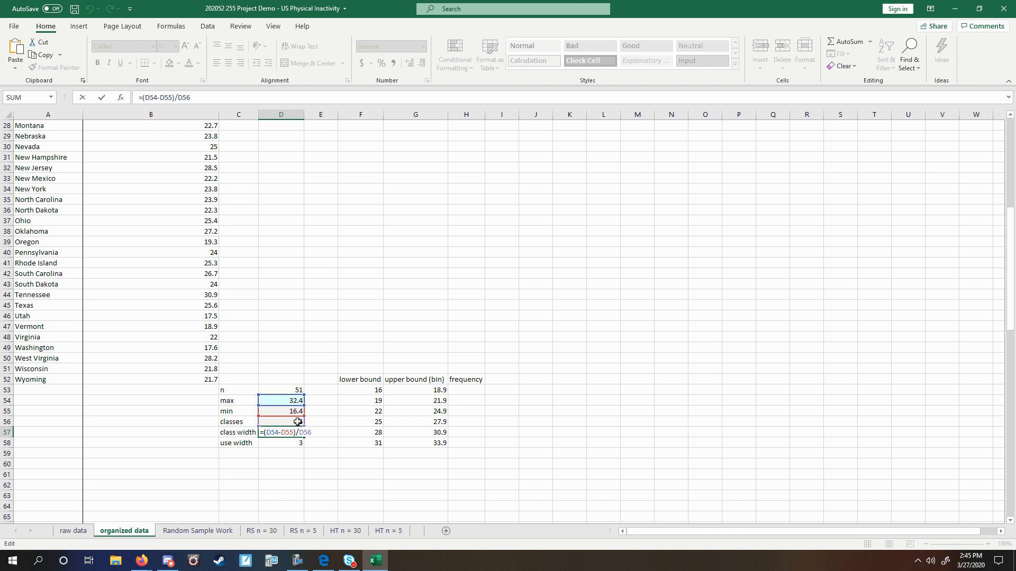
{"action": "key", "text": "Return"}
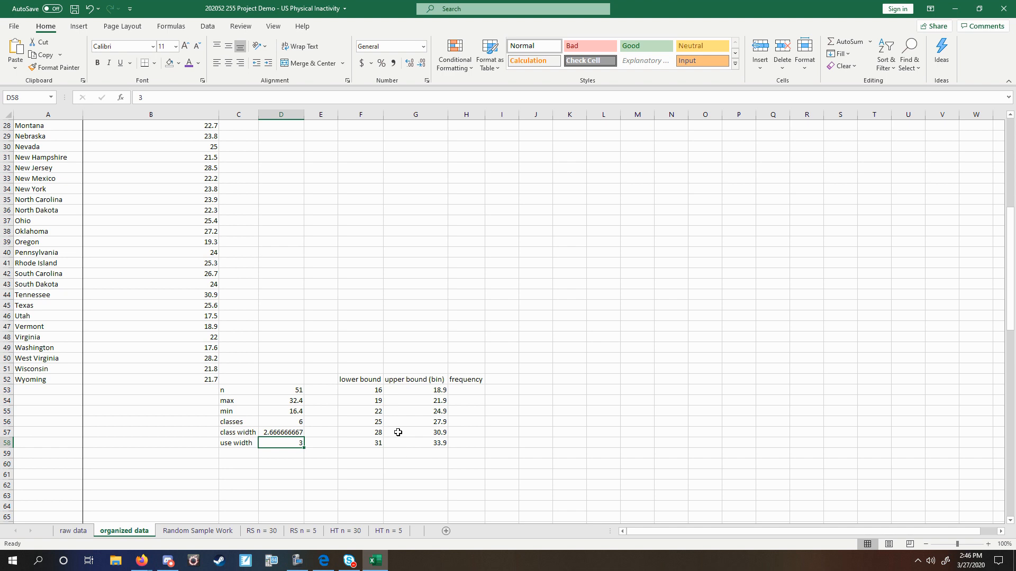
{"action": "scroll", "coordinate": [402, 428], "scroll_direction": "down", "scroll_amount": 1}
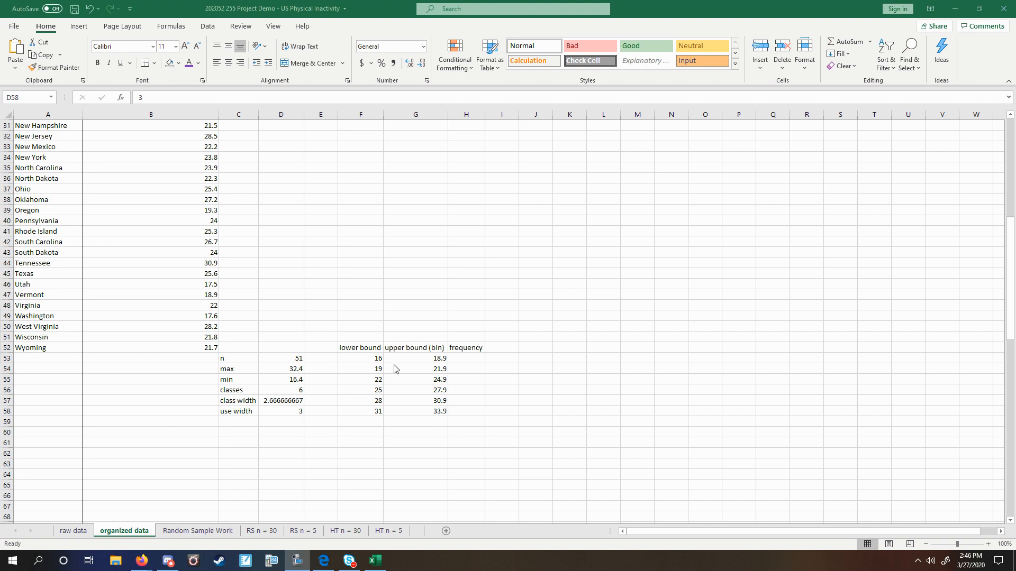
Step: Start a FREQUENCY formula across the frequency cells H53:H58, using the physical inactivity values B2:B52 as the data array
{"action": "left_click", "coordinate": [468, 358]}
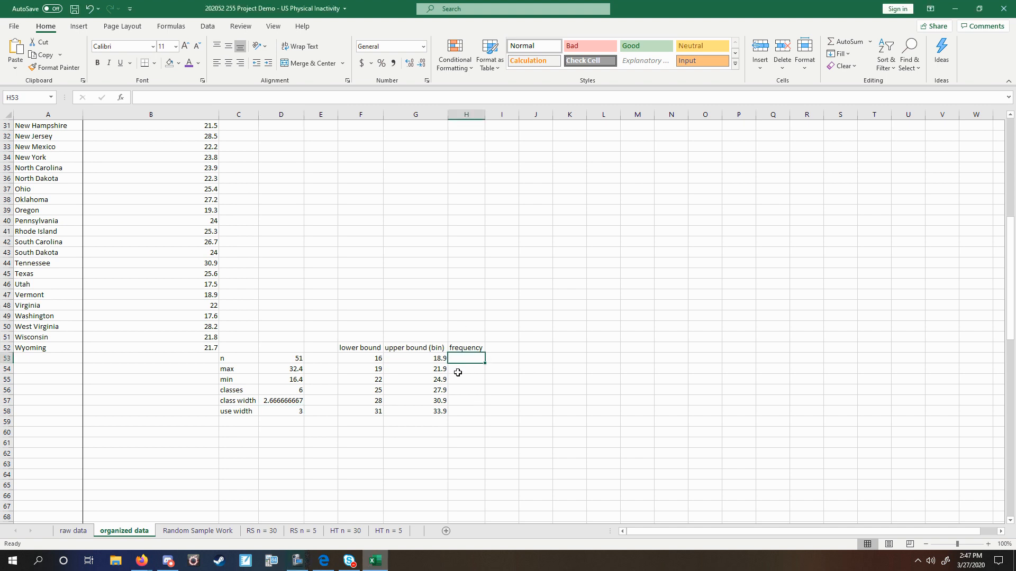
{"action": "scroll", "coordinate": [550, 407], "scroll_direction": "up", "scroll_amount": 1}
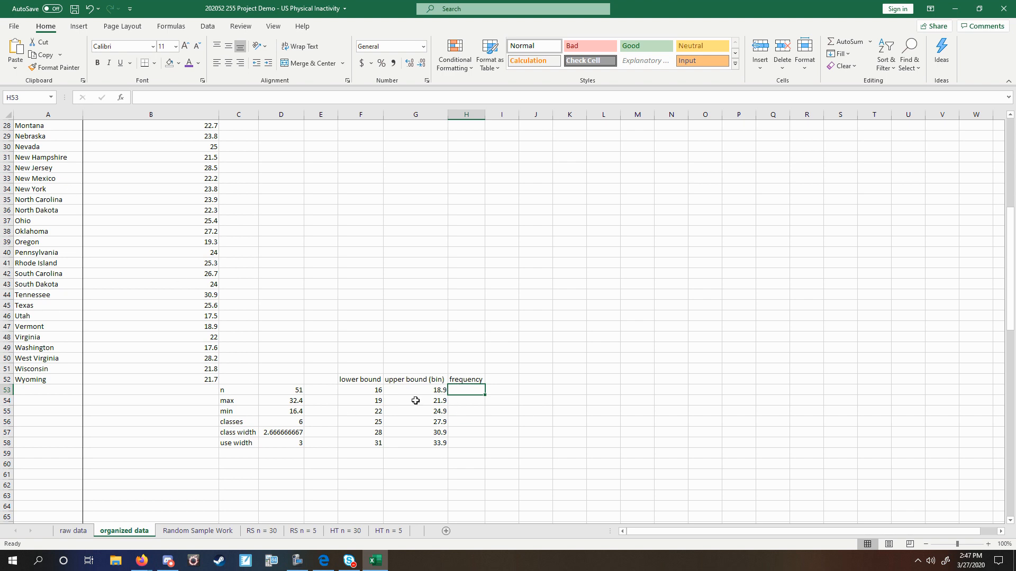
{"action": "left_click_drag", "start_coordinate": [473, 389], "coordinate": [471, 443]}
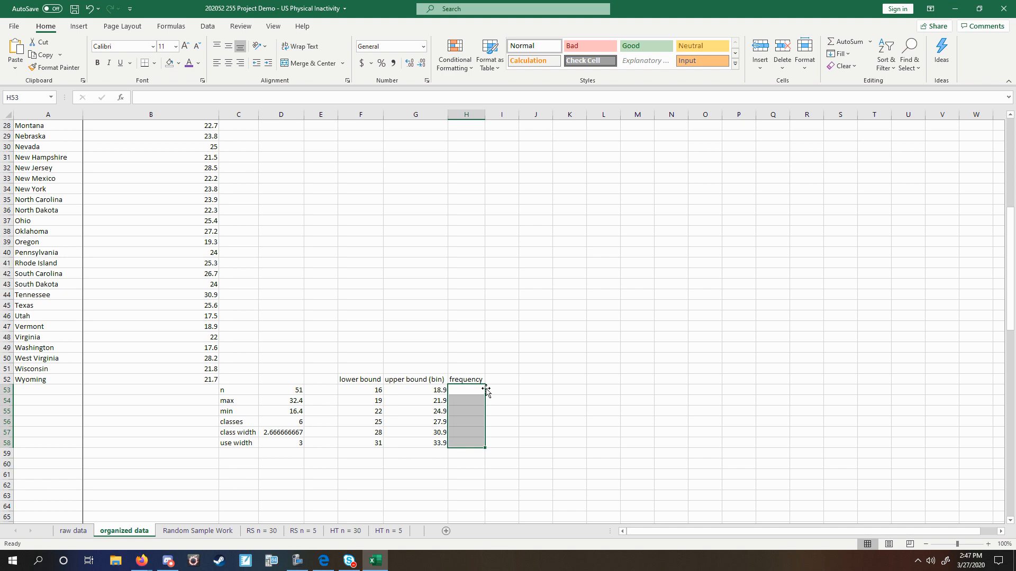
{"action": "left_click", "coordinate": [230, 98]}
{"action": "type", "text": "=freq"}
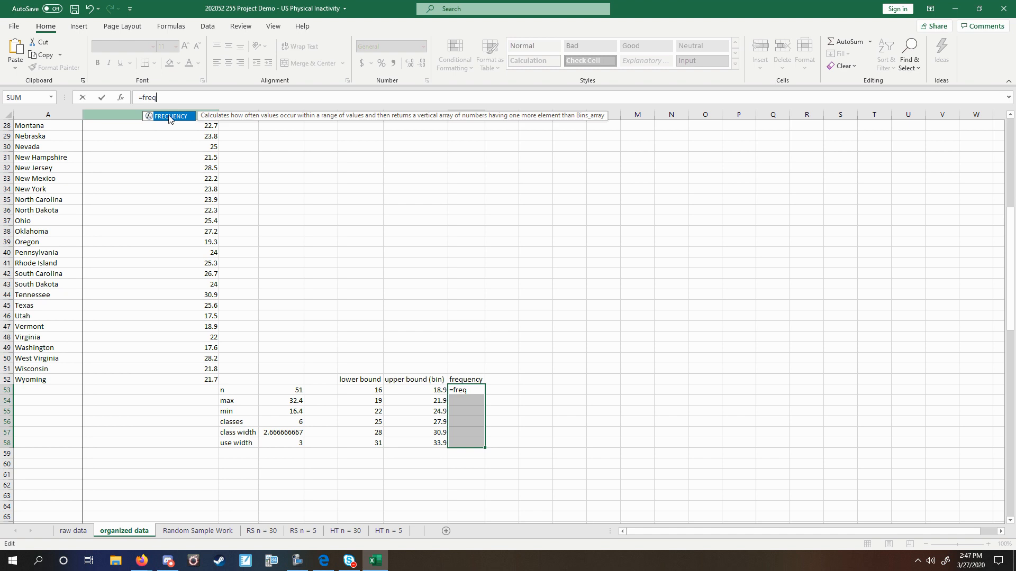
{"action": "double_click", "coordinate": [169, 117]}
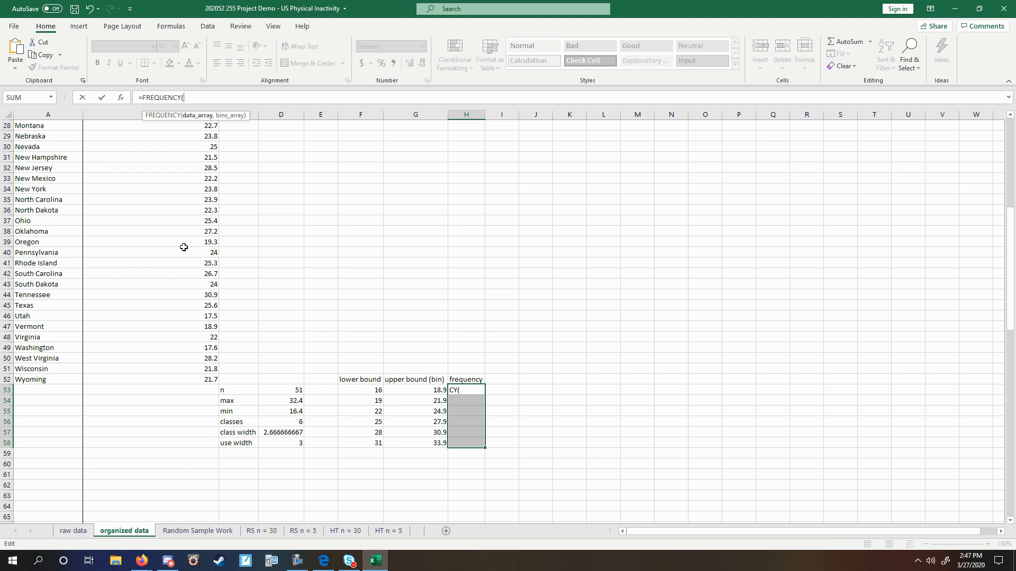
{"action": "scroll", "coordinate": [190, 272], "scroll_direction": "up", "scroll_amount": 9}
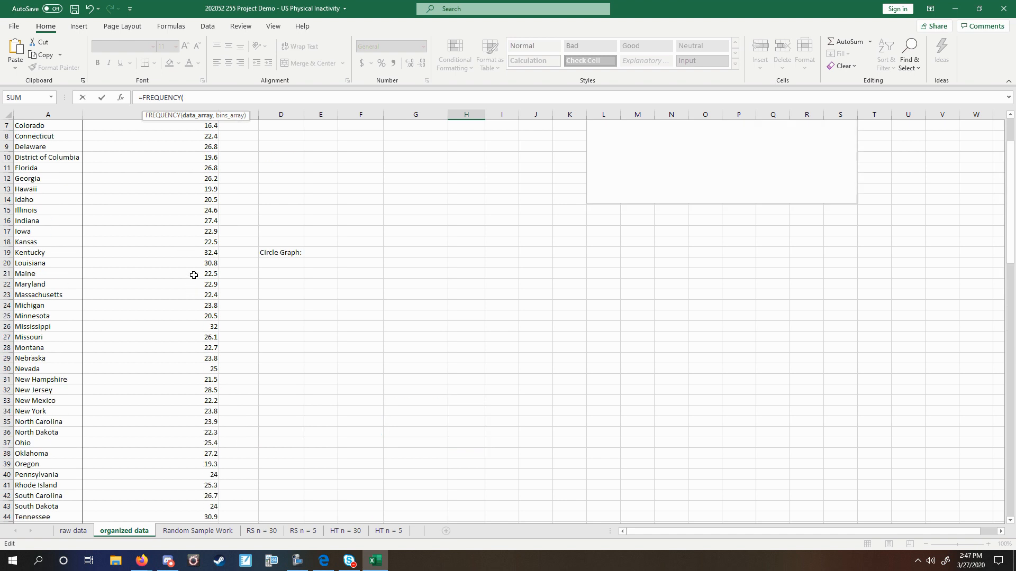
{"action": "left_click_drag", "start_coordinate": [181, 136], "coordinate": [186, 459]}
{"action": "type", "text": ","}
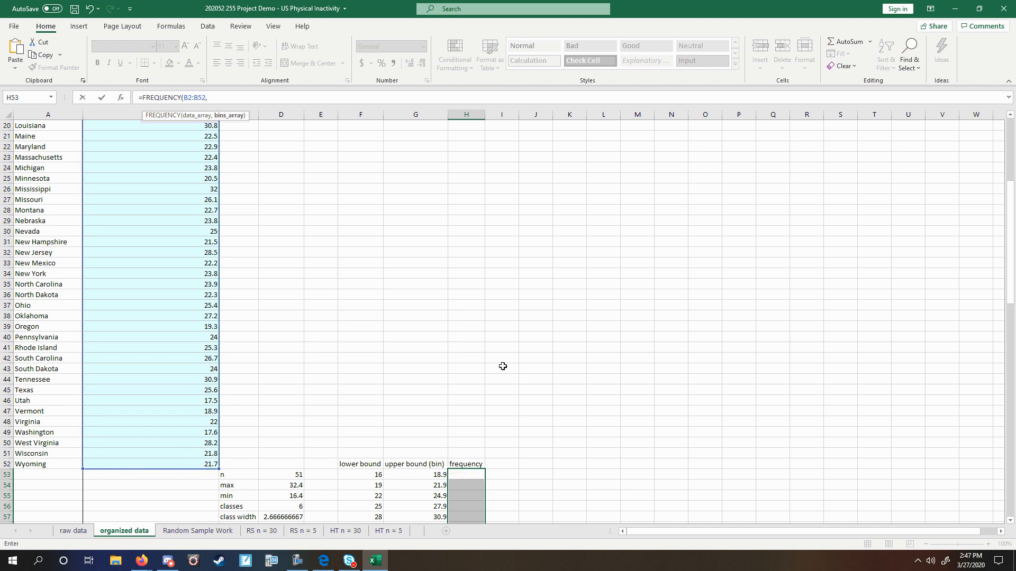
Step: Complete the FREQUENCY formula with the upper bounds G53:G58 as the bins array and enter it
{"action": "scroll", "coordinate": [399, 383], "scroll_direction": "down", "scroll_amount": 2}
{"action": "scroll", "coordinate": [403, 371], "scroll_direction": "down", "scroll_amount": 2}
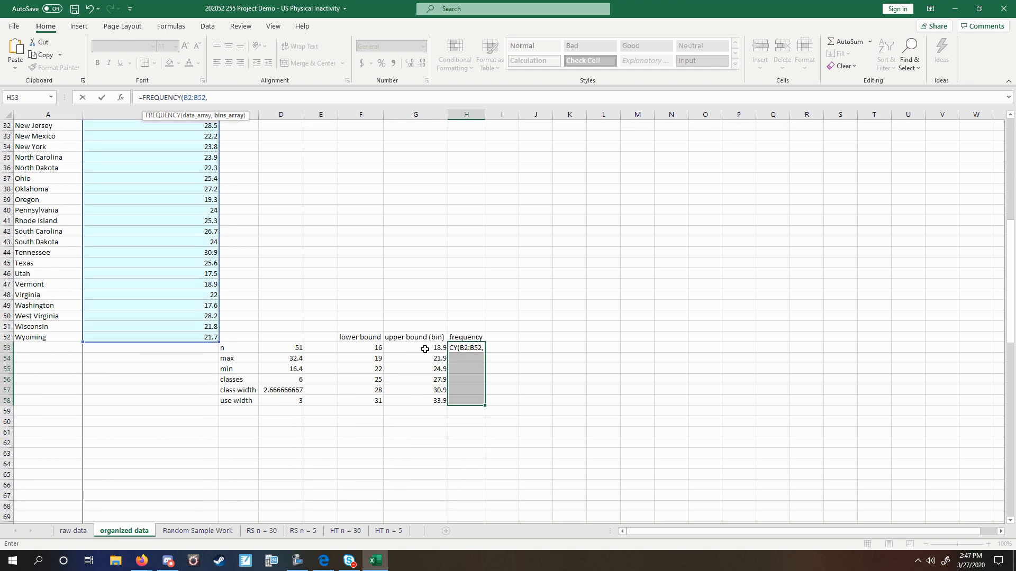
{"action": "left_click_drag", "start_coordinate": [425, 349], "coordinate": [434, 401]}
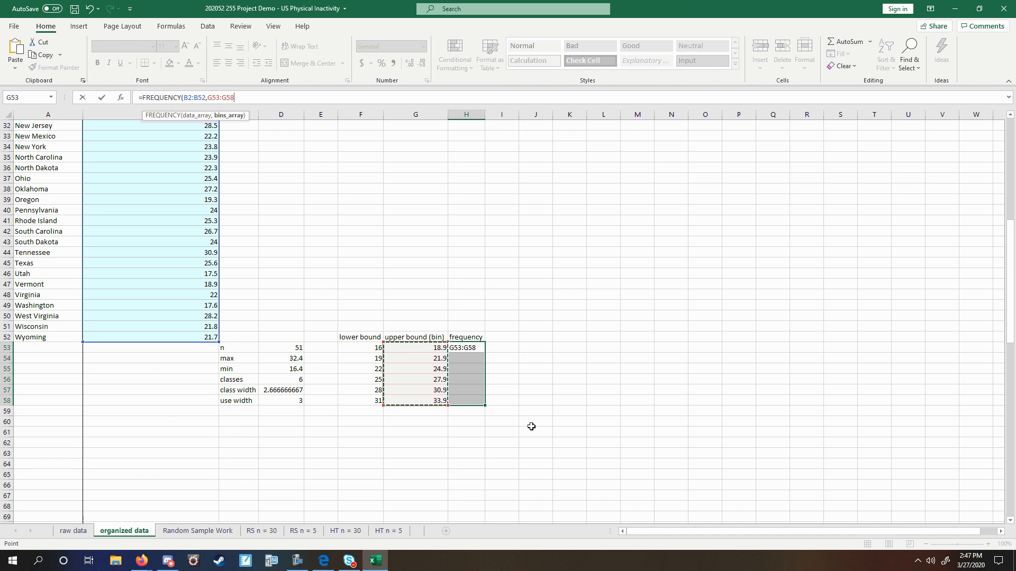
{"action": "type", "text": ")"}
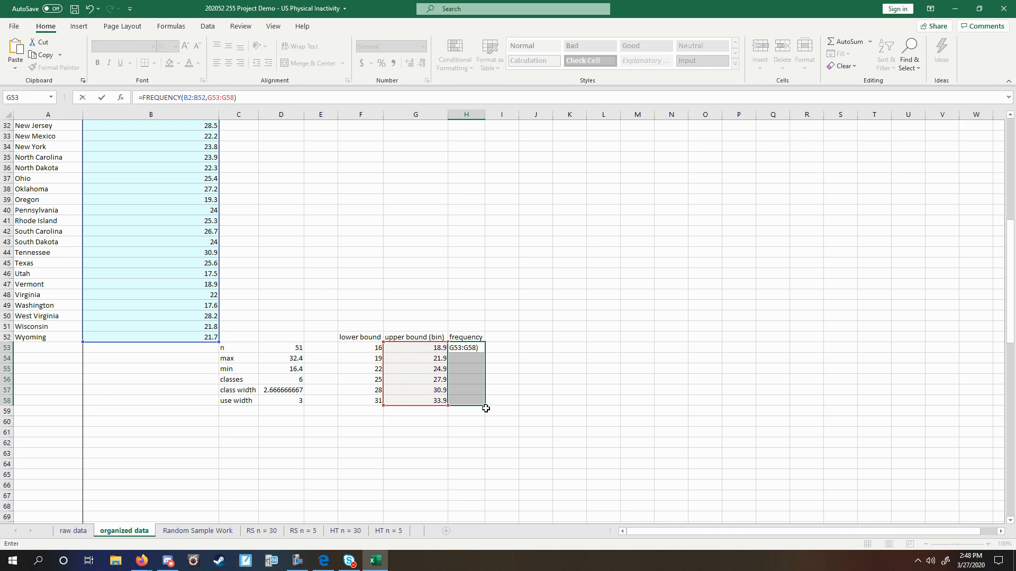
{"action": "key", "text": "Return"}
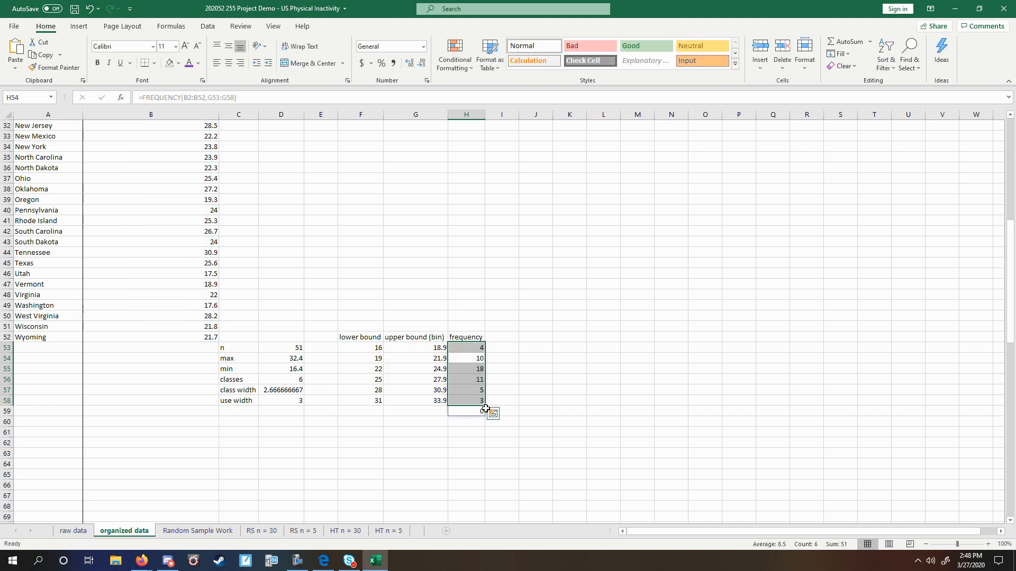
{"action": "left_click", "coordinate": [603, 421]}
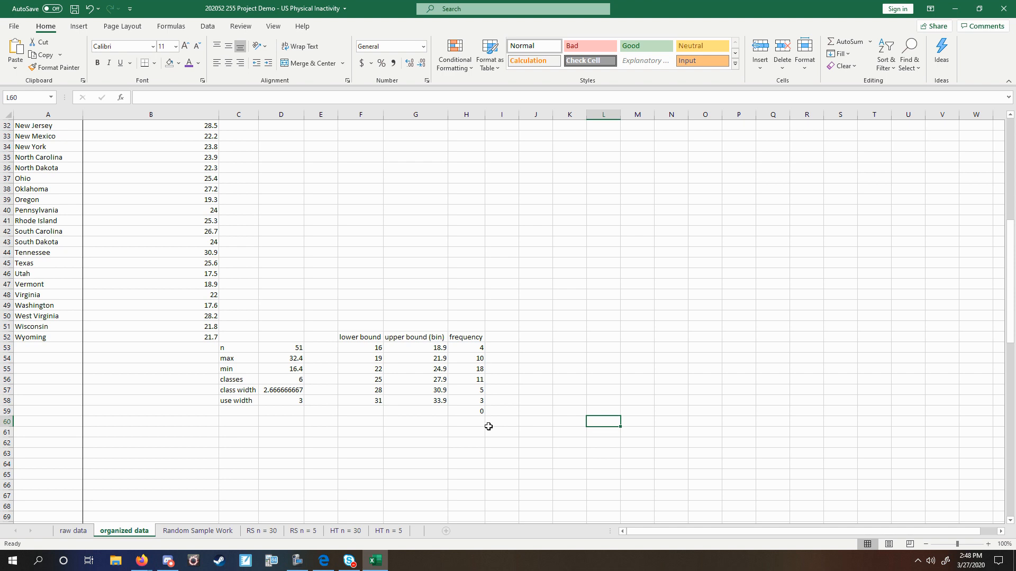
Step: Total the class frequencies H53:H58 with a SUM formula in H61 as a check, and clear that cell again
{"action": "scroll", "coordinate": [461, 365], "scroll_direction": "down", "scroll_amount": 2}
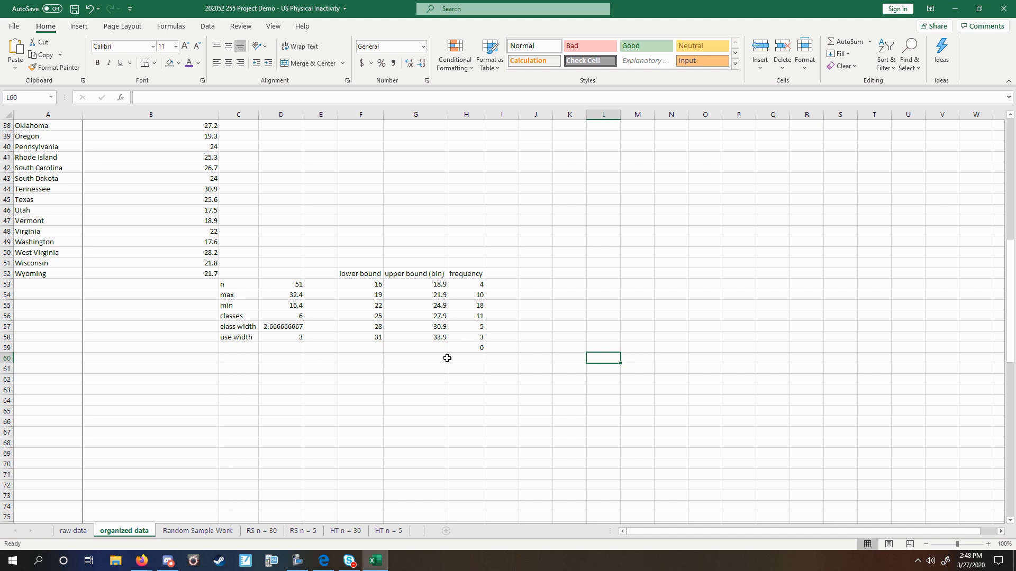
{"action": "left_click", "coordinate": [471, 370]}
{"action": "type", "text": "=sum("}
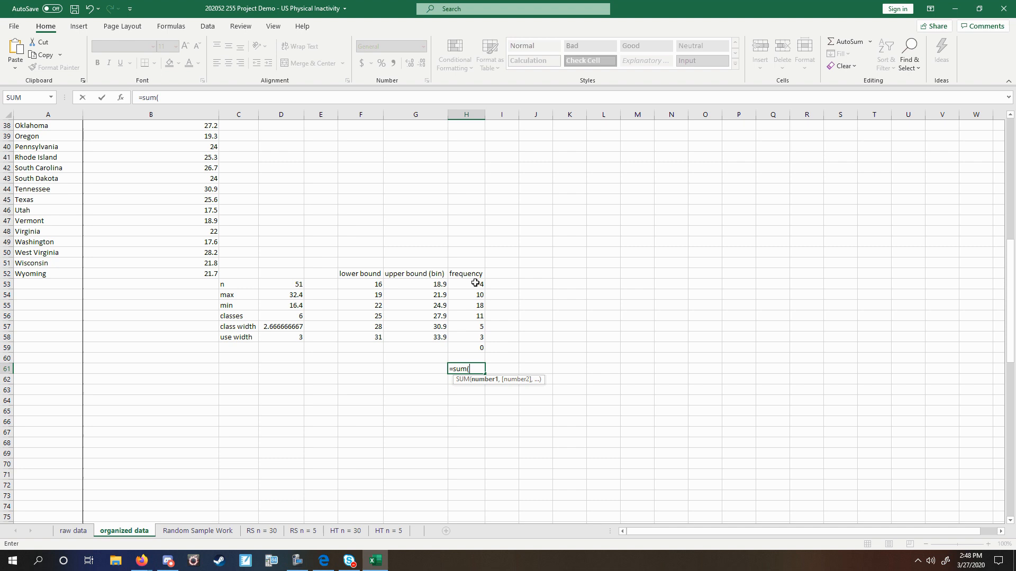
{"action": "left_click_drag", "start_coordinate": [476, 281], "coordinate": [473, 337]}
{"action": "key", "text": "Return"}
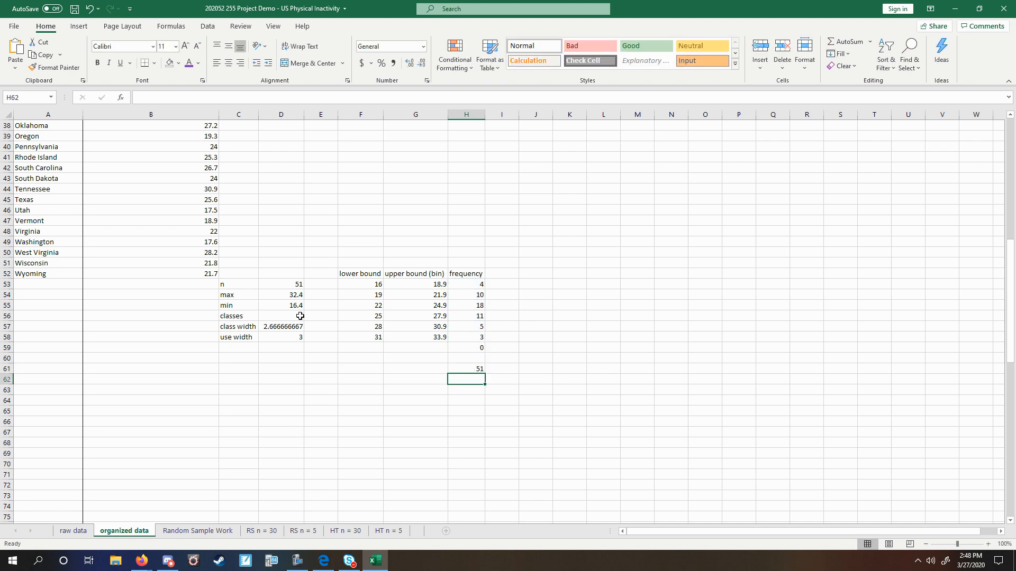
{"action": "left_click", "coordinate": [469, 368]}
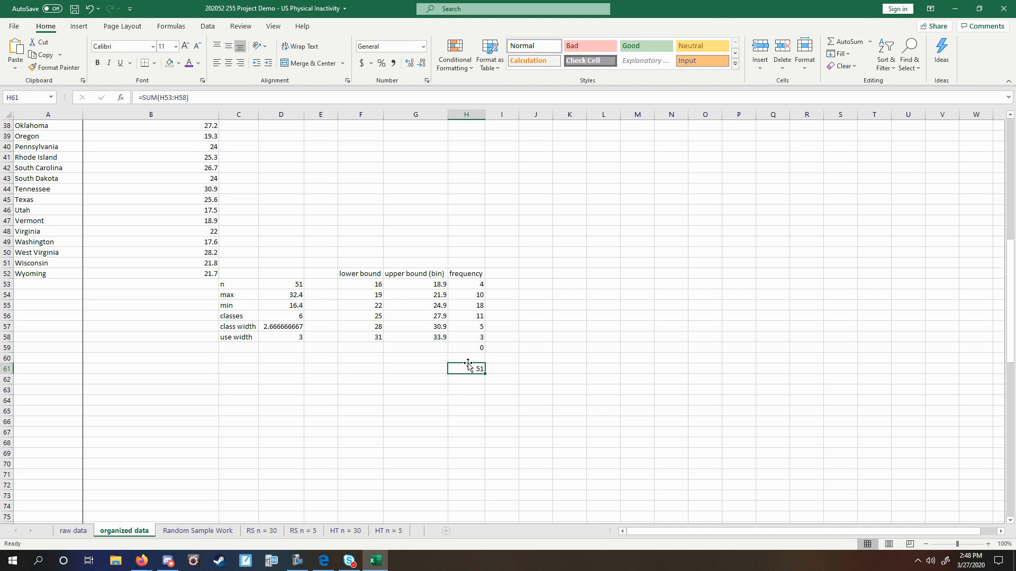
{"action": "key", "text": "BackSpace"}
{"action": "key", "text": "Return"}
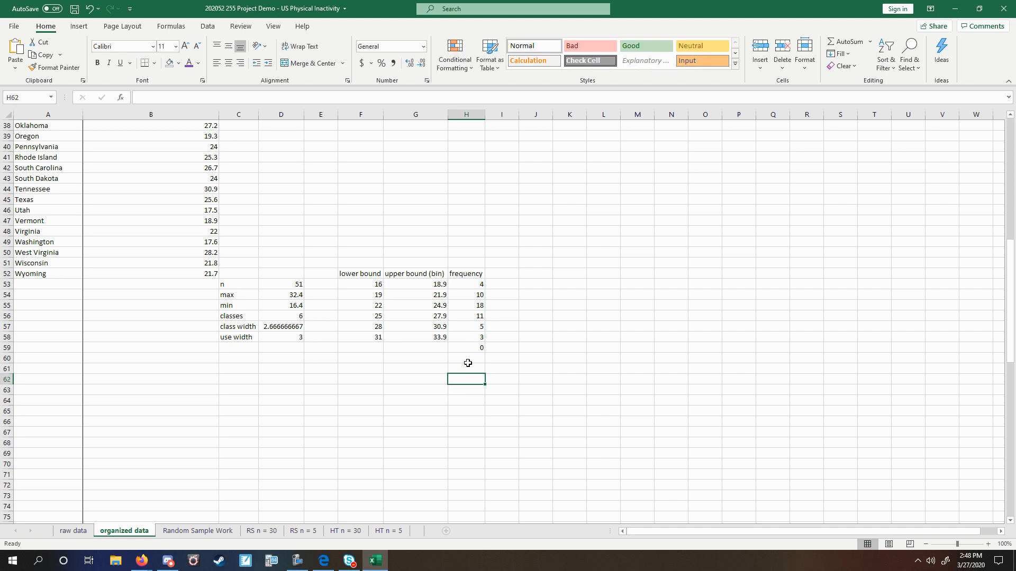
Step: Enter the header "Class Intervals of Physical Inactivity (US Adults 2019, per 100)" in cell J29
{"action": "scroll", "coordinate": [492, 348], "scroll_direction": "up", "scroll_amount": 1}
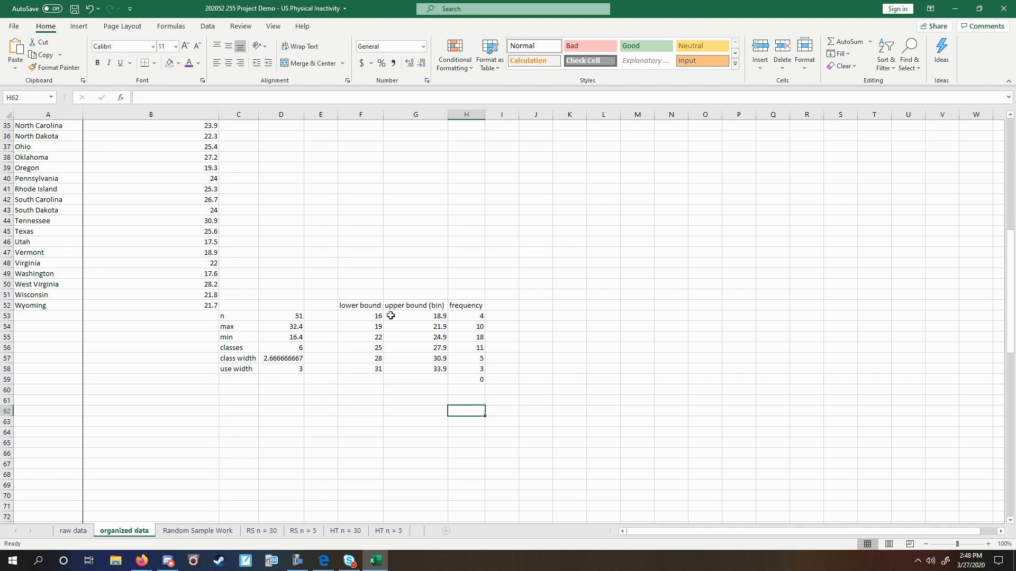
{"action": "scroll", "coordinate": [448, 351], "scroll_direction": "up", "scroll_amount": 11}
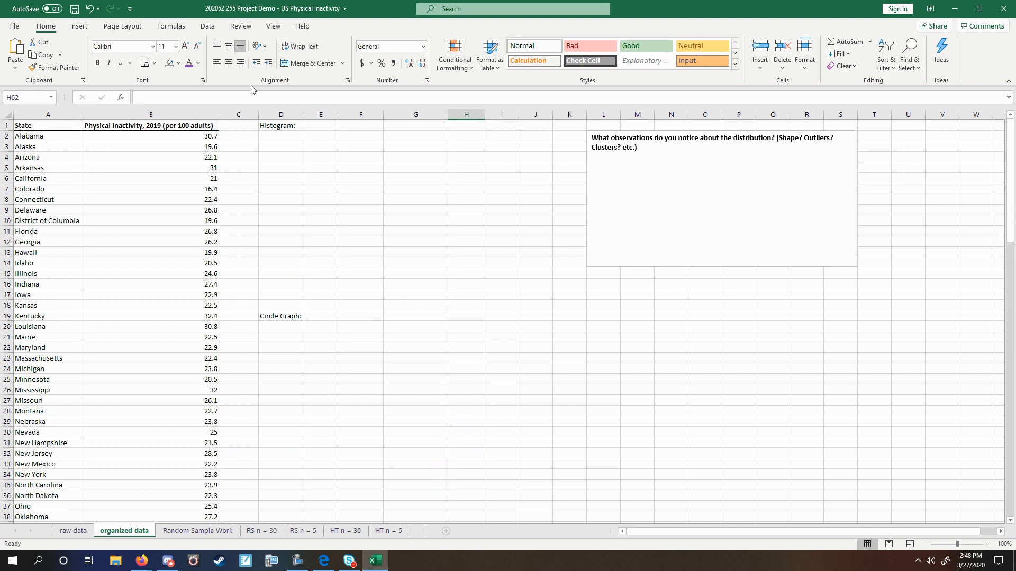
{"action": "scroll", "coordinate": [496, 360], "scroll_direction": "down", "scroll_amount": 11}
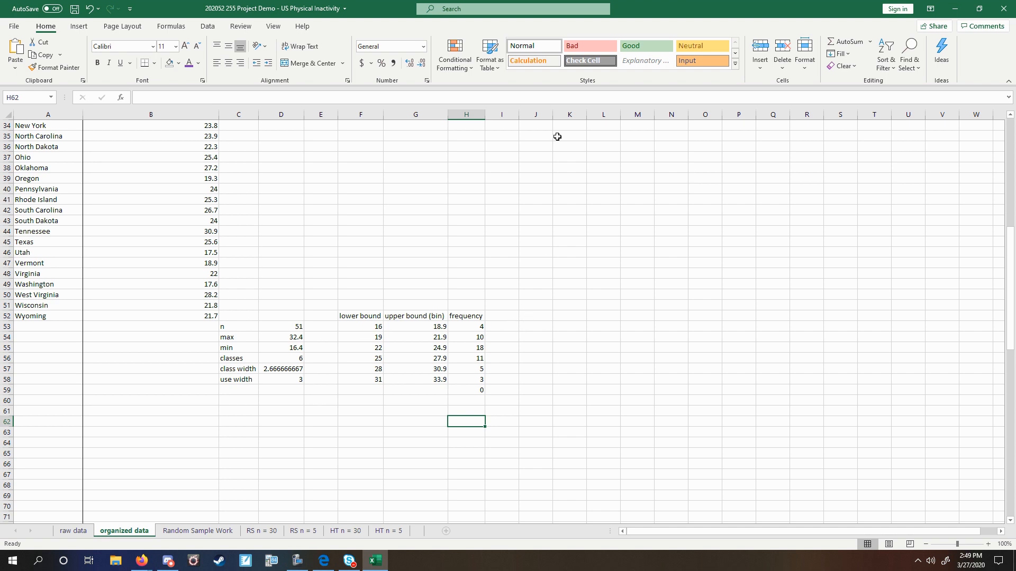
{"action": "scroll", "coordinate": [535, 323], "scroll_direction": "up", "scroll_amount": 3}
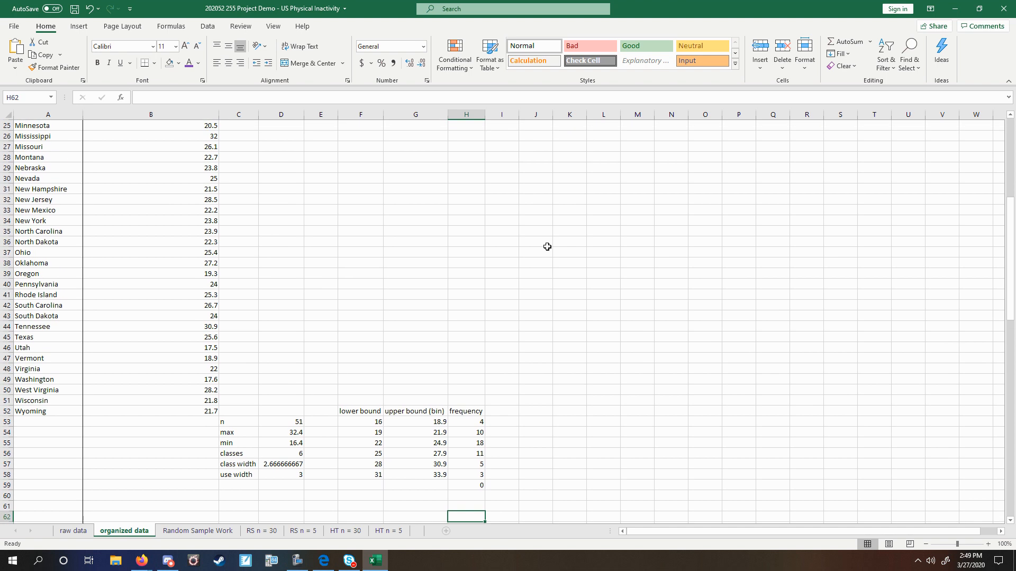
{"action": "left_click", "coordinate": [548, 167]}
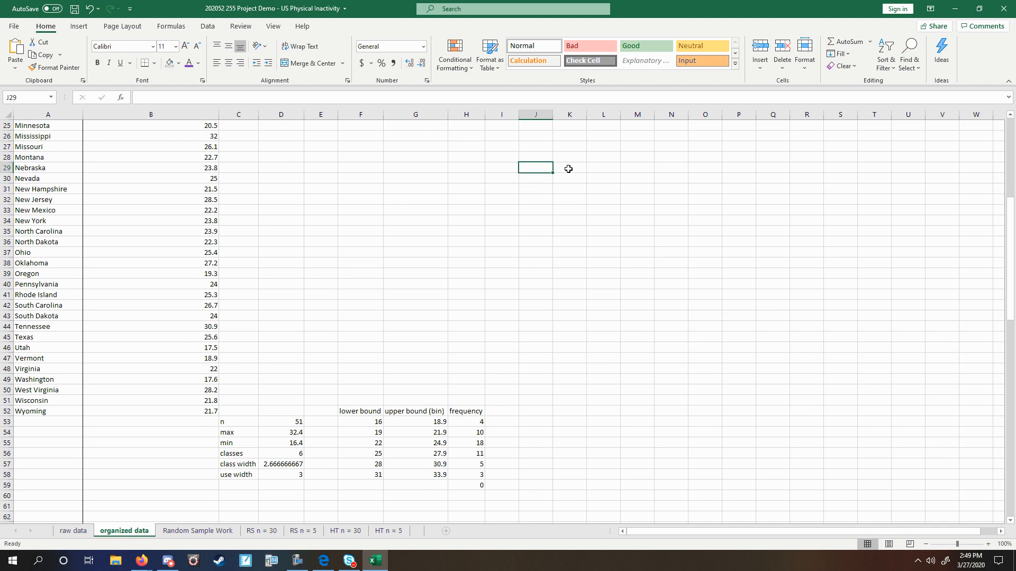
{"action": "type", "text": "C"}
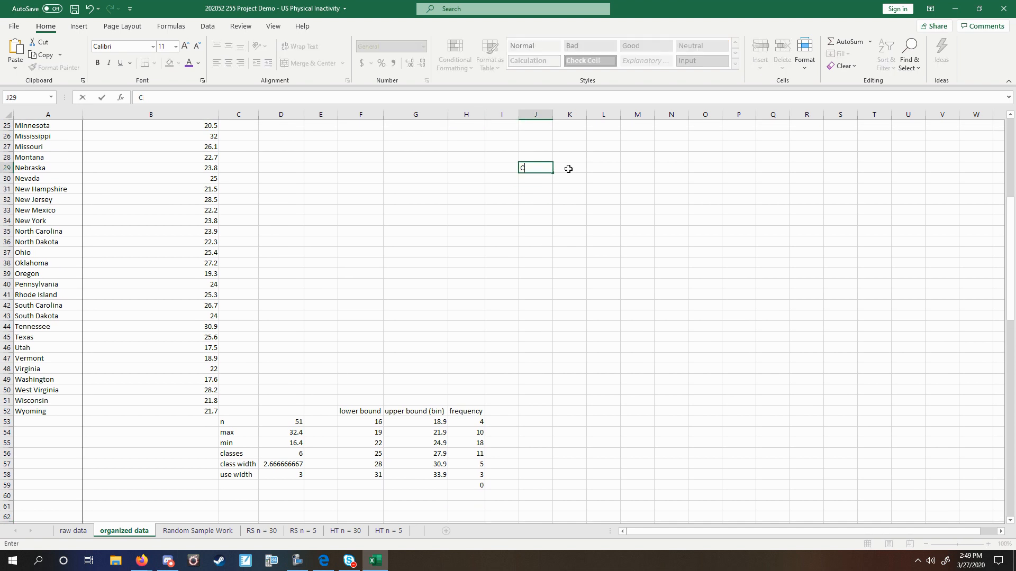
{"action": "type", "text": "lass Intervals of Physical Inac"}
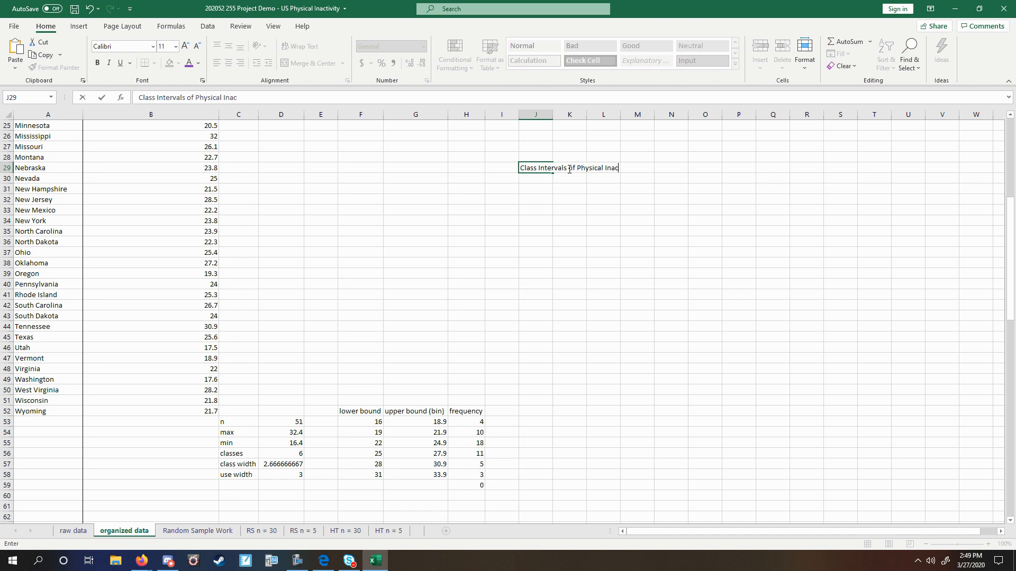
{"action": "type", "text": "tivity (US Adults 10"}
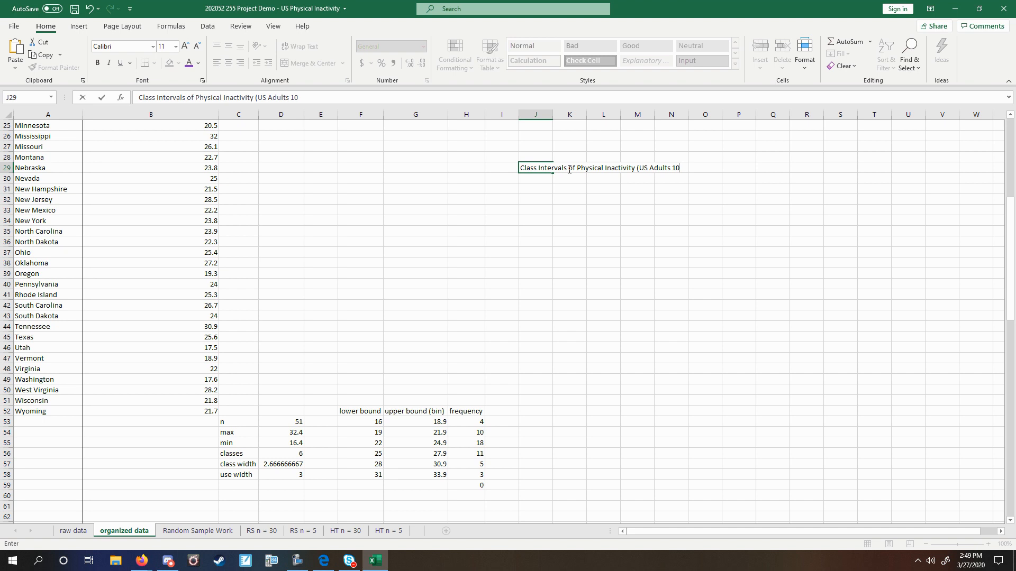
{"action": "key", "text": "BackSpace"}
{"action": "key", "text": "BackSpace"}
{"action": "type", "text": "2019, per 100)"}
Step: Enter the column header "Frequency" in cell K29, next to the class interval header
{"action": "left_click", "coordinate": [569, 169]}
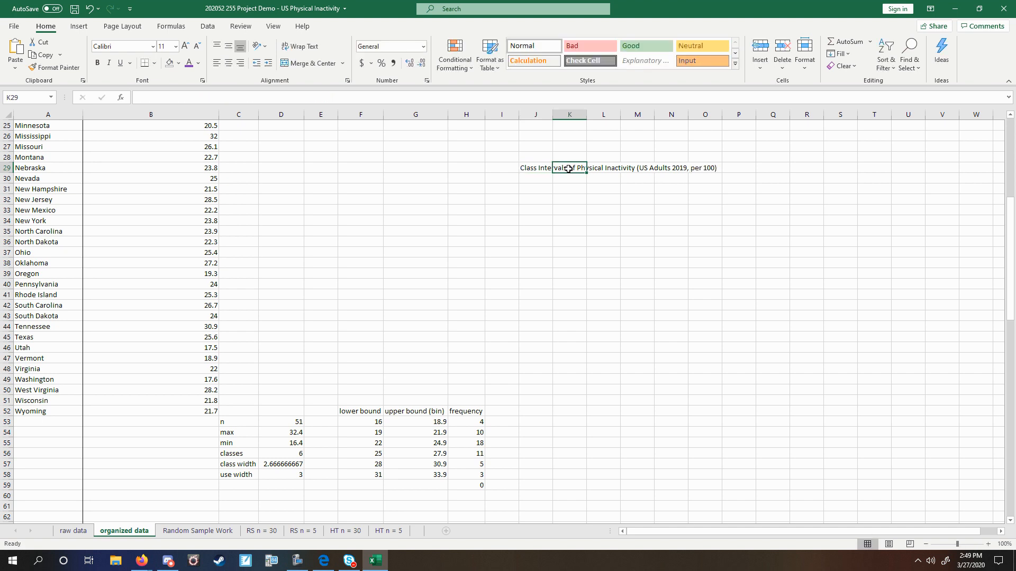
{"action": "type", "text": "Frequenc"}
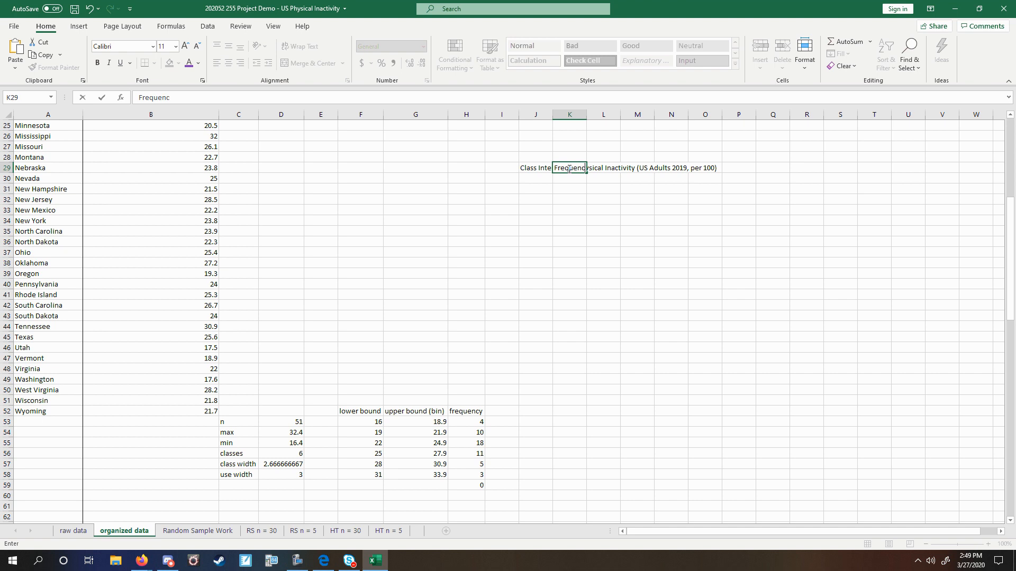
{"action": "type", "text": "y"}
{"action": "key", "text": "Return"}
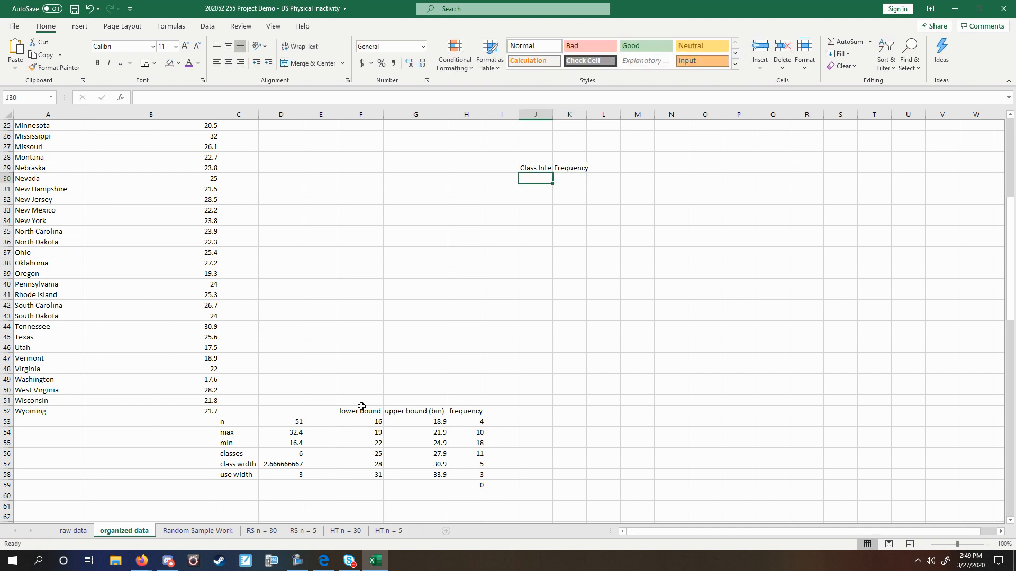
Step: Copy the class frequencies H53:H58 and paste them as values only into K30:K35
{"action": "left_click_drag", "start_coordinate": [472, 424], "coordinate": [479, 475]}
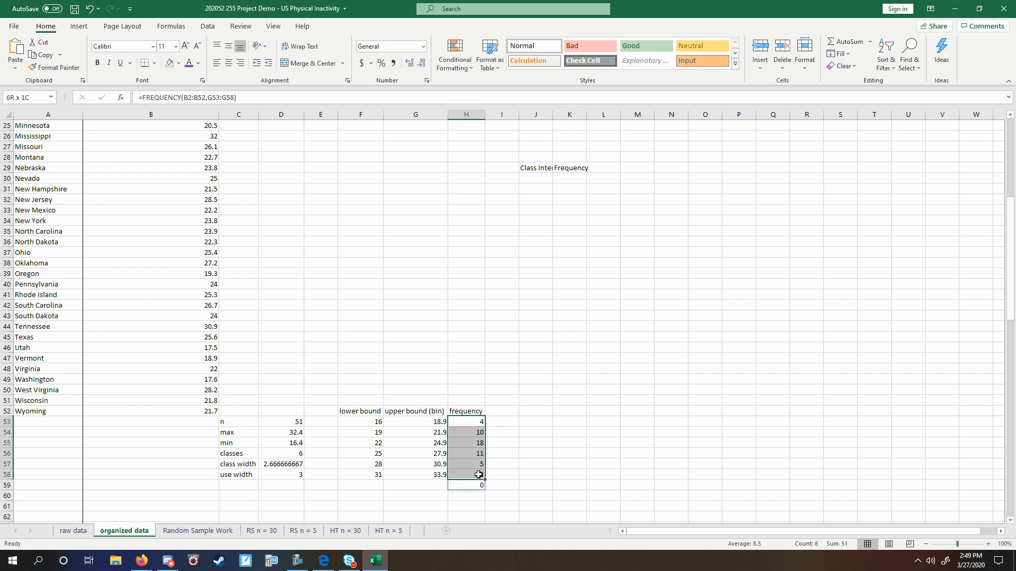
{"action": "key", "text": "ctrl+c"}
{"action": "right_click", "coordinate": [570, 179]}
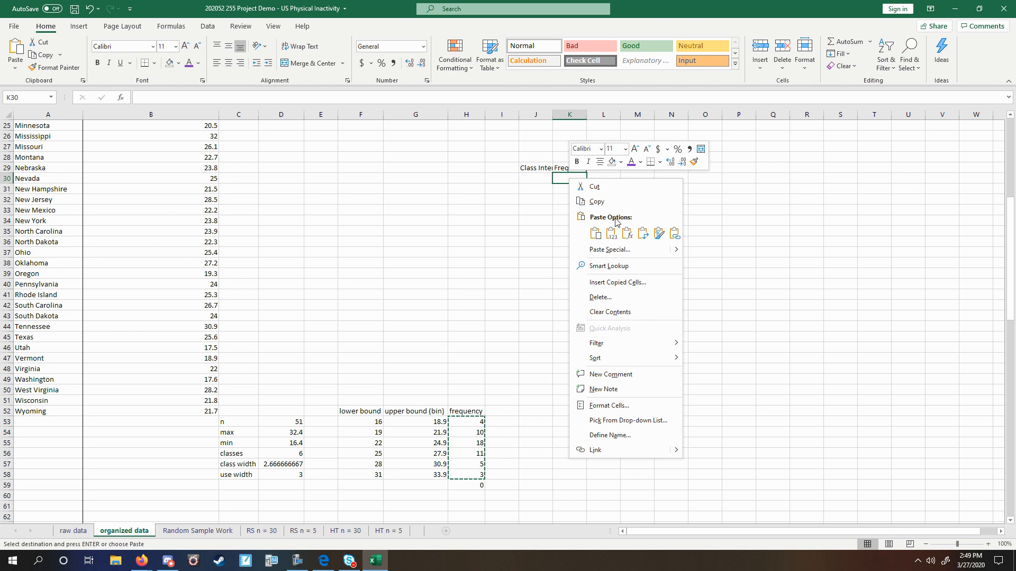
{"action": "left_click", "coordinate": [611, 233]}
{"action": "left_click", "coordinate": [555, 284]}
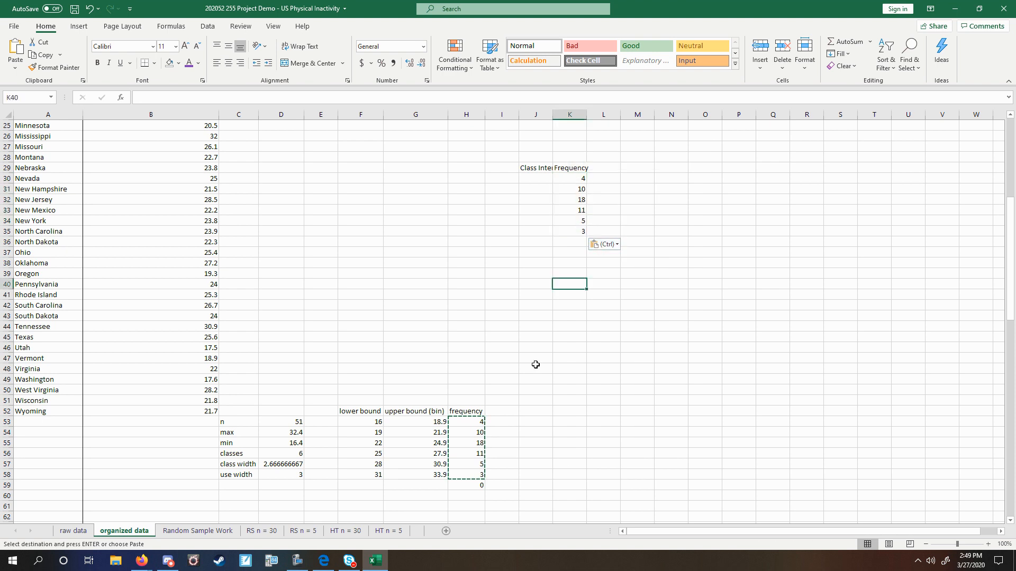
Step: Fill J30:J35 with the class intervals 16-18.9, 19-21.9, 22-24.9, 25-27.9, 28-30.9 and 31-33.9
{"action": "left_click", "coordinate": [537, 178]}
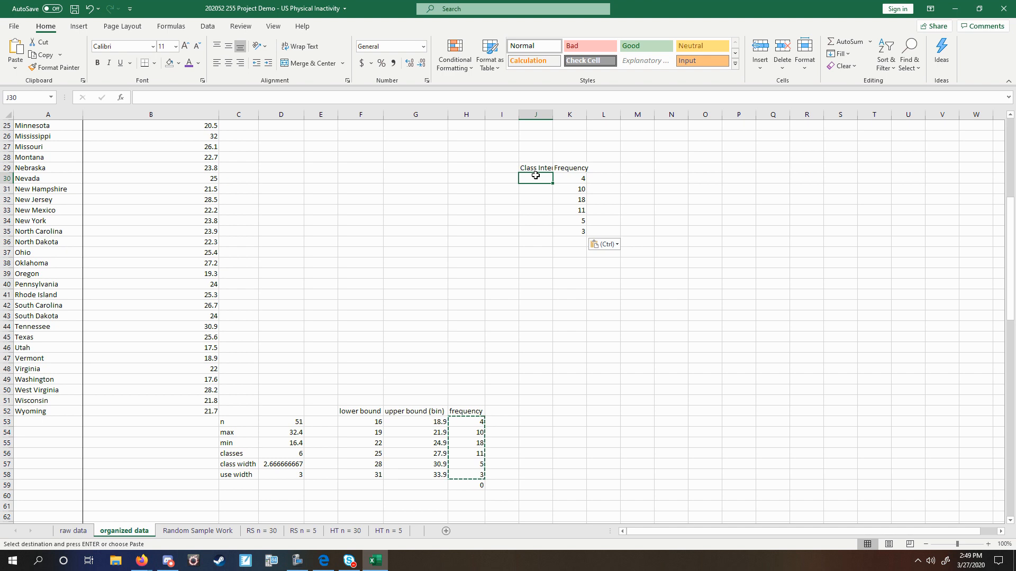
{"action": "type", "text": "16-18.9"}
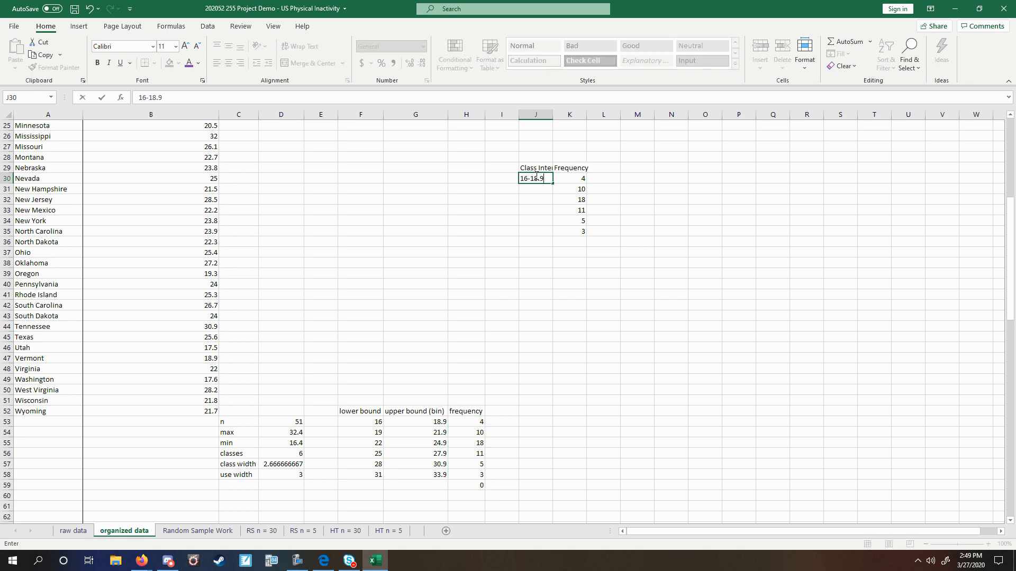
{"action": "key", "text": "Return"}
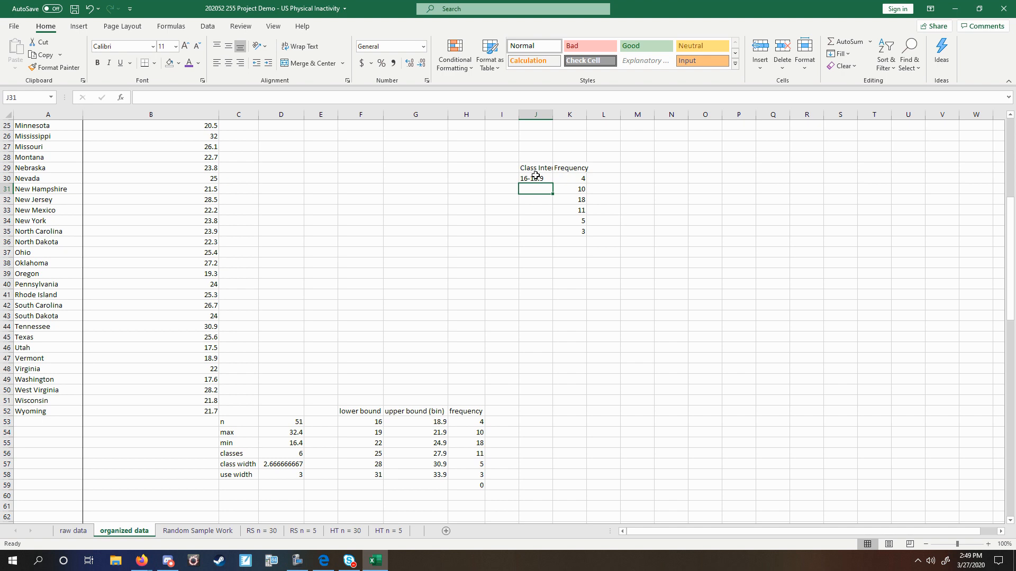
{"action": "type", "text": "19-21.9"}
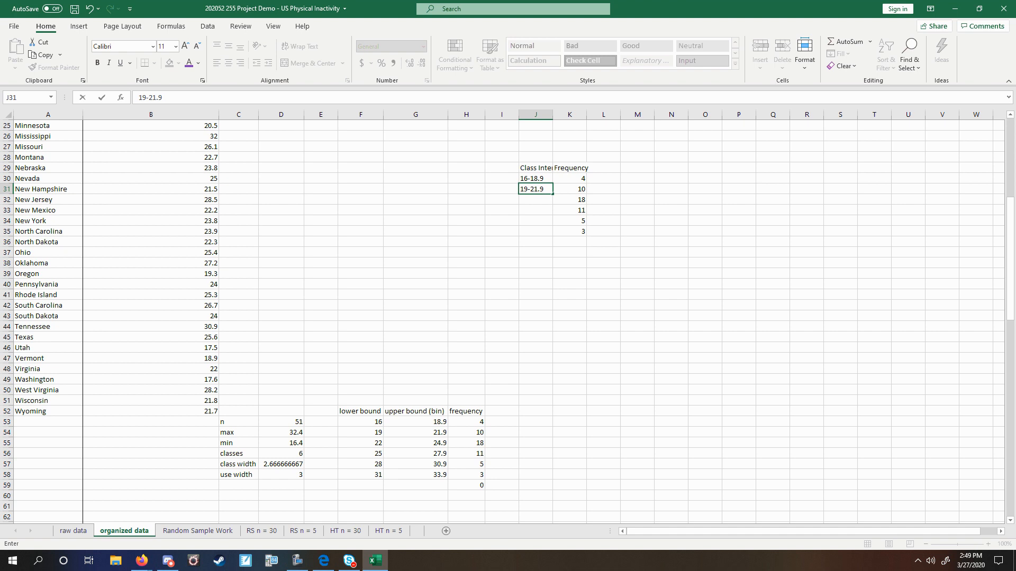
{"action": "key", "text": "Return"}
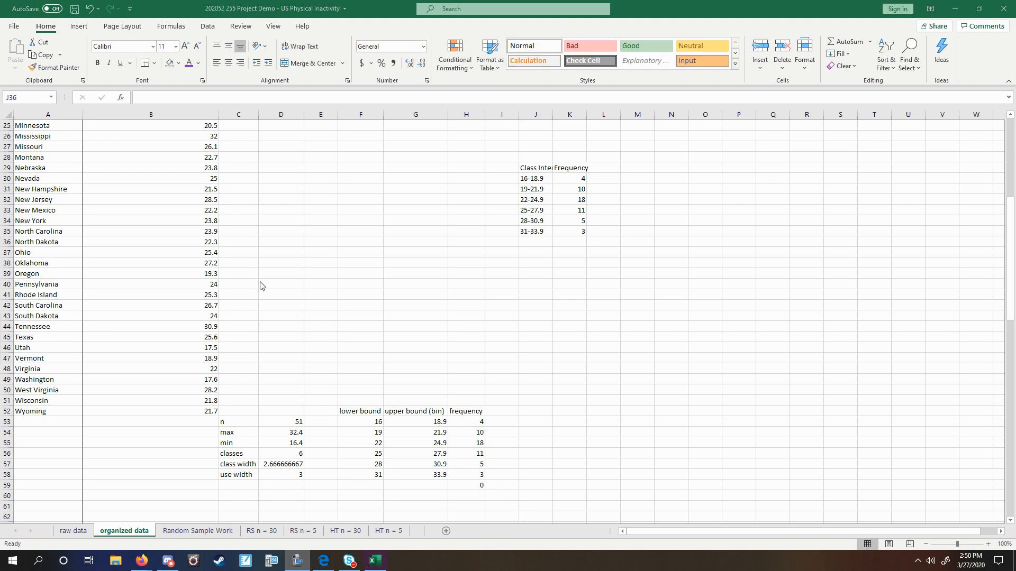
Step: Insert a 2-D clustered column chart from the table J29:K35 and place it directly beneath the "Histogram:" label
{"action": "scroll", "coordinate": [637, 330], "scroll_direction": "up", "scroll_amount": 5}
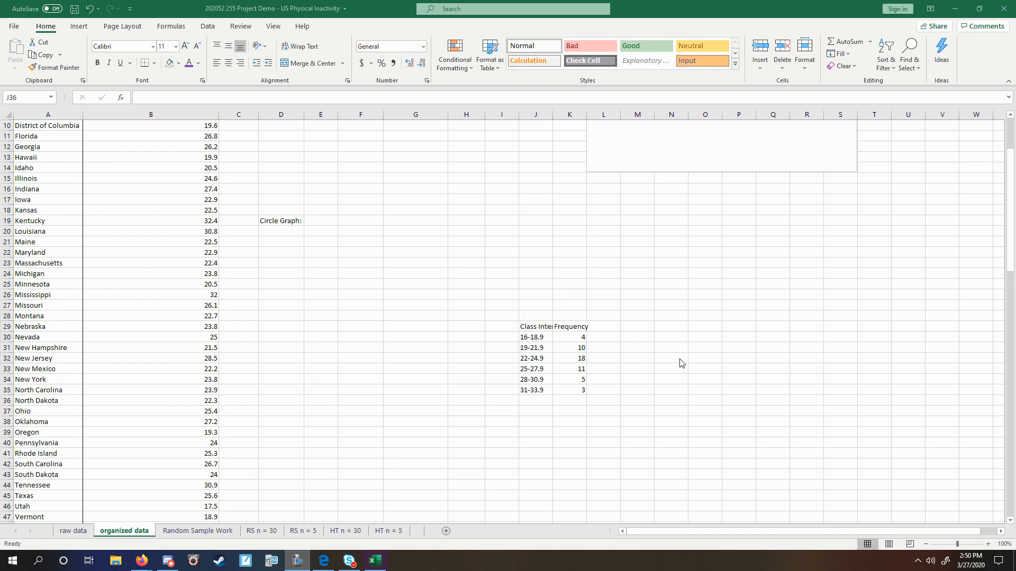
{"action": "scroll", "coordinate": [579, 361], "scroll_direction": "up", "scroll_amount": 3}
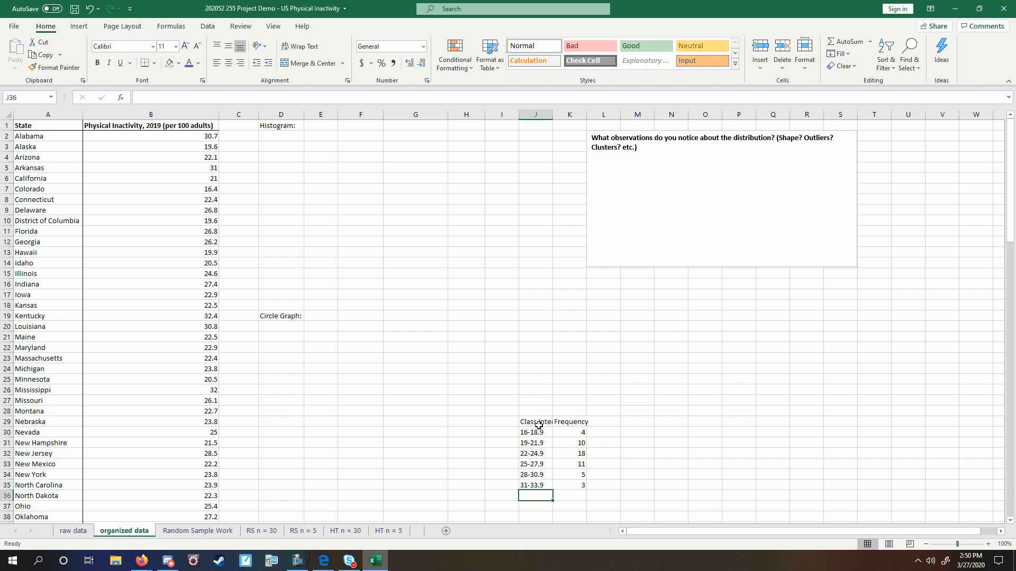
{"action": "left_click_drag", "start_coordinate": [540, 423], "coordinate": [581, 487]}
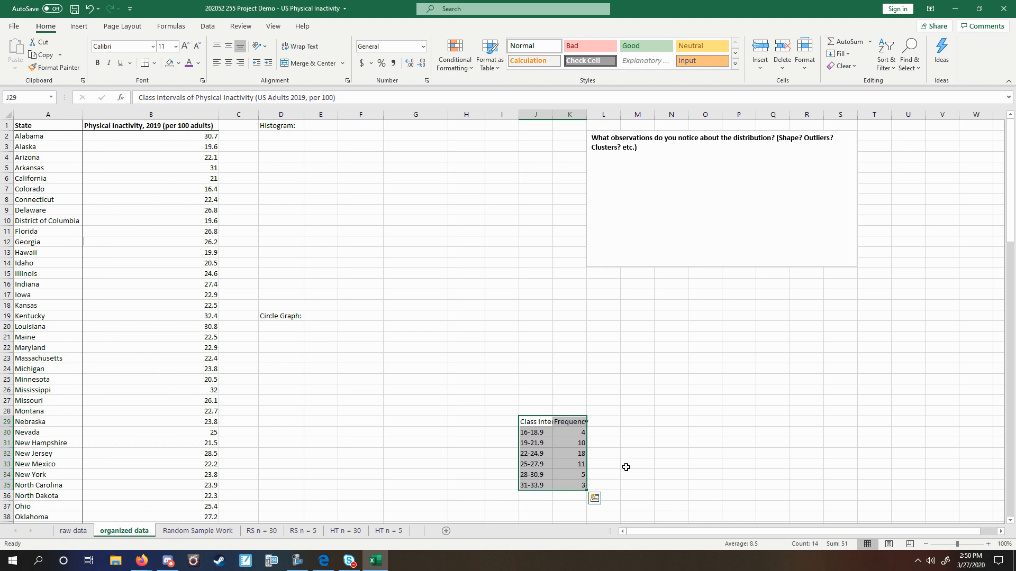
{"action": "left_click", "coordinate": [80, 27]}
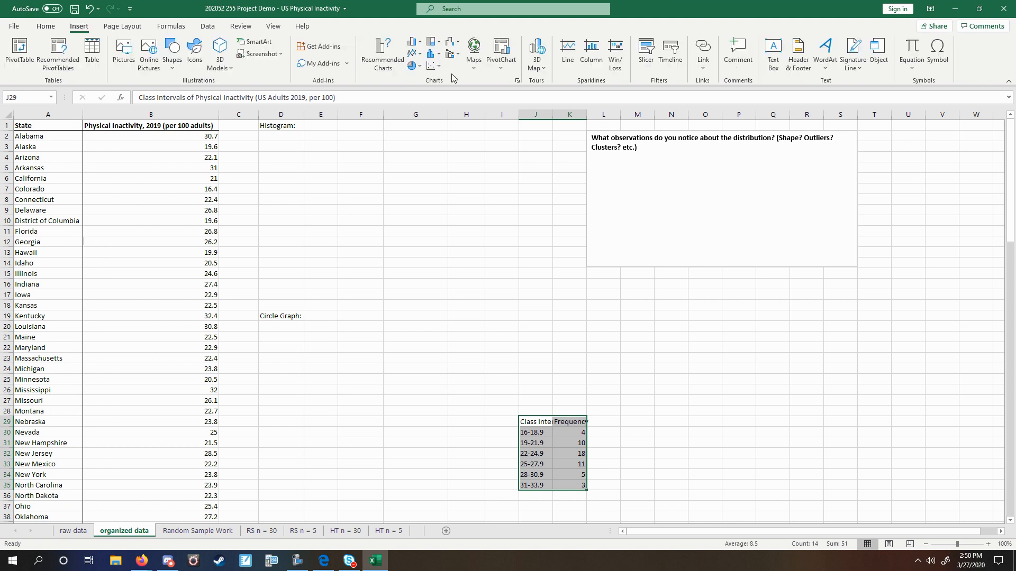
{"action": "left_click", "coordinate": [420, 43]}
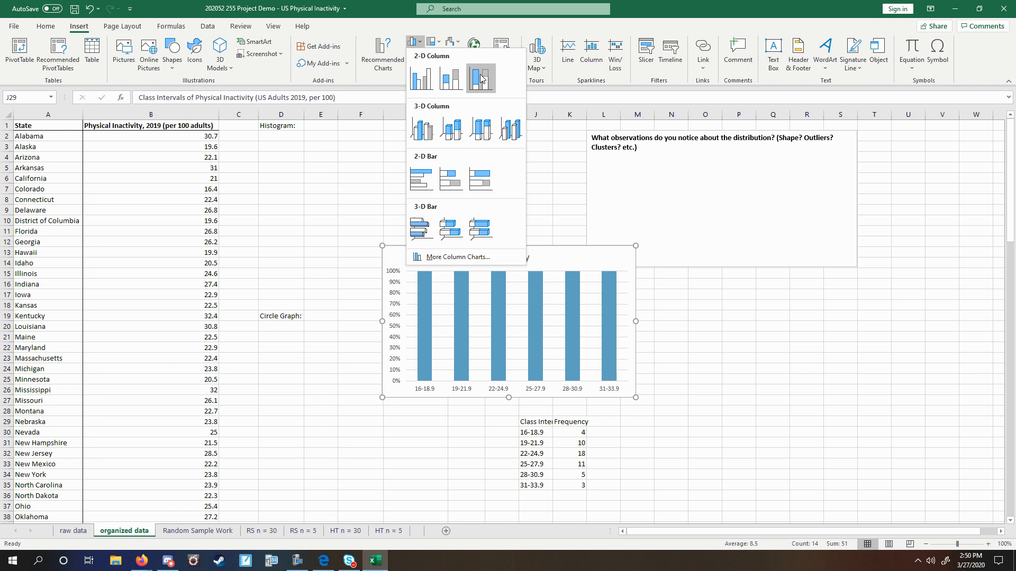
{"action": "left_click", "coordinate": [422, 79]}
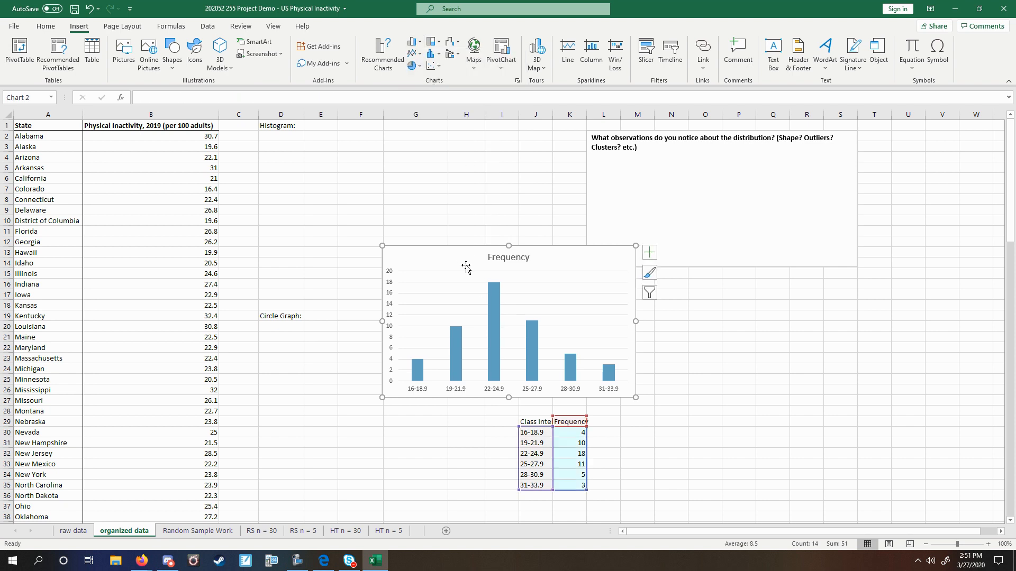
{"action": "left_click_drag", "start_coordinate": [461, 261], "coordinate": [345, 151]}
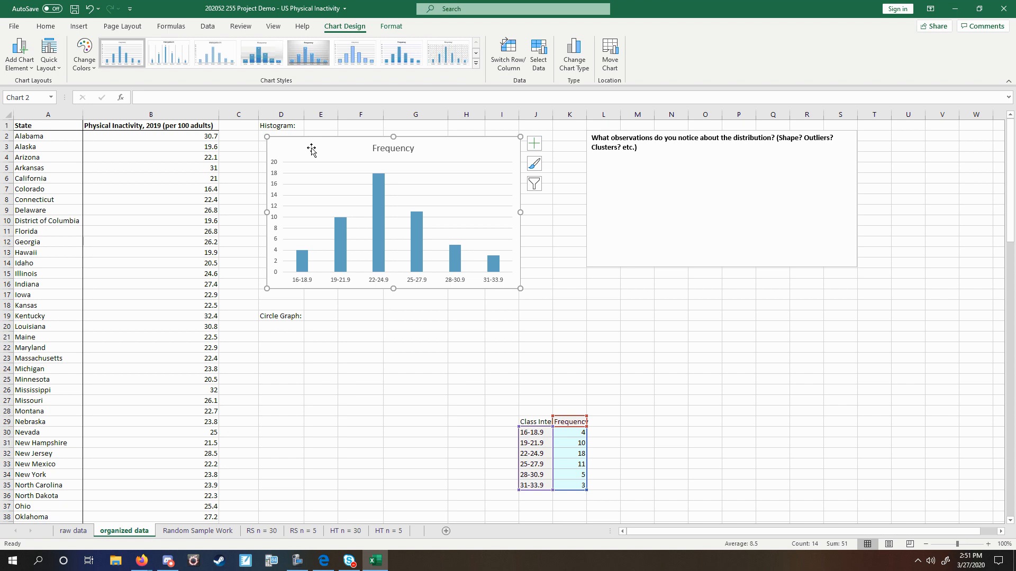
{"action": "left_click_drag", "start_coordinate": [311, 149], "coordinate": [306, 144]}
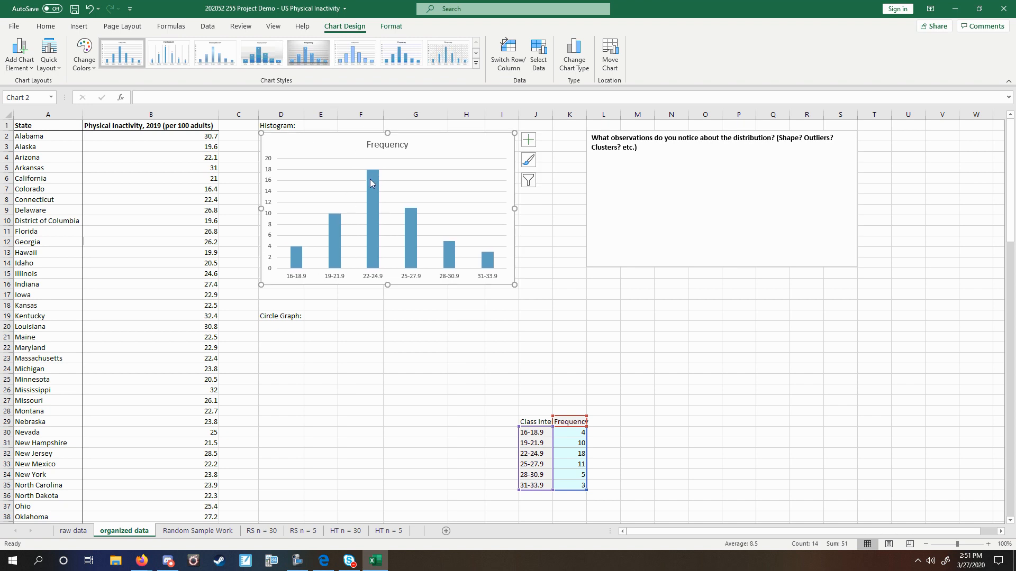
{"action": "left_click", "coordinate": [55, 71]}
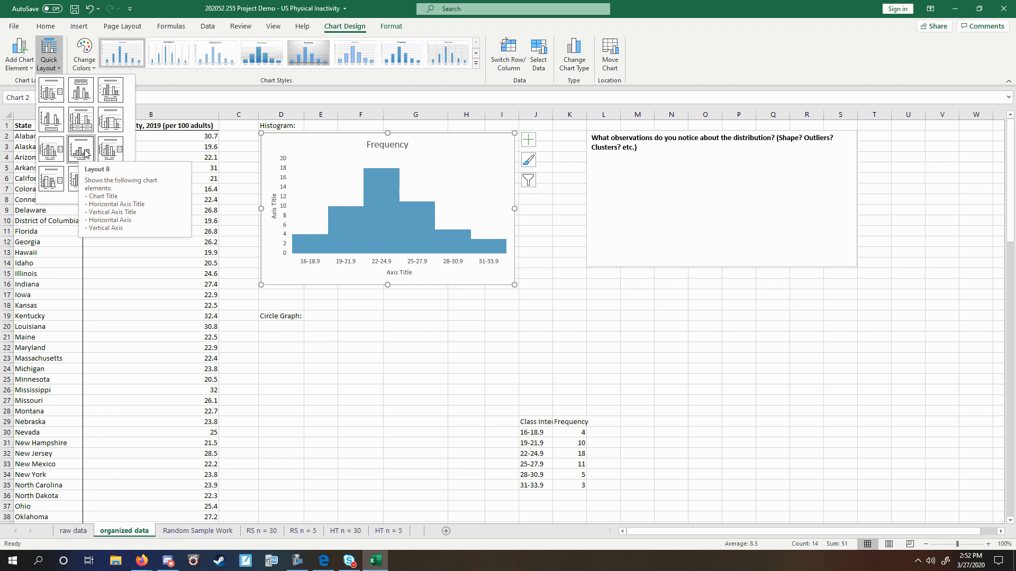
{"action": "left_click", "coordinate": [348, 149]}
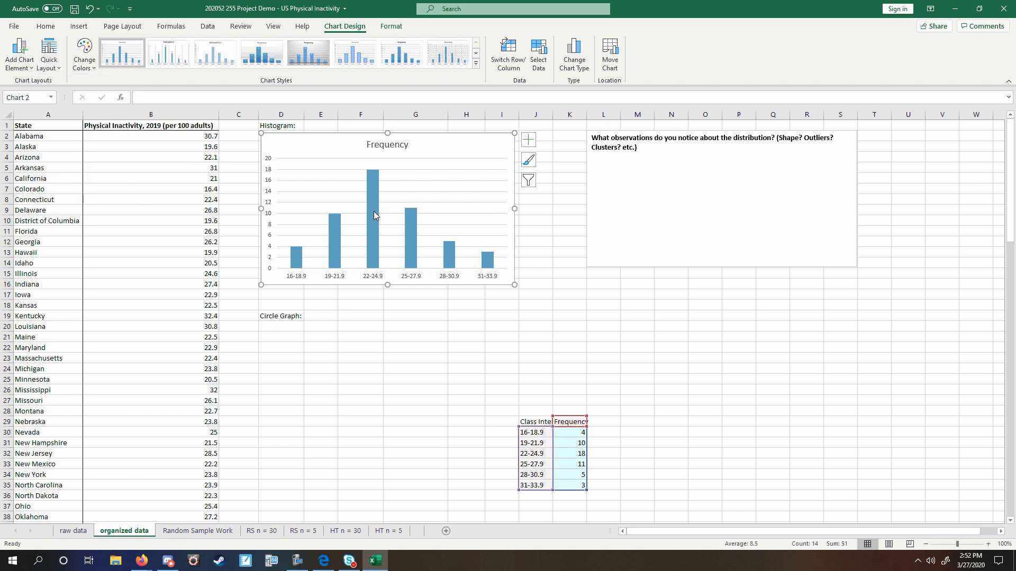
{"action": "double_click", "coordinate": [373, 249]}
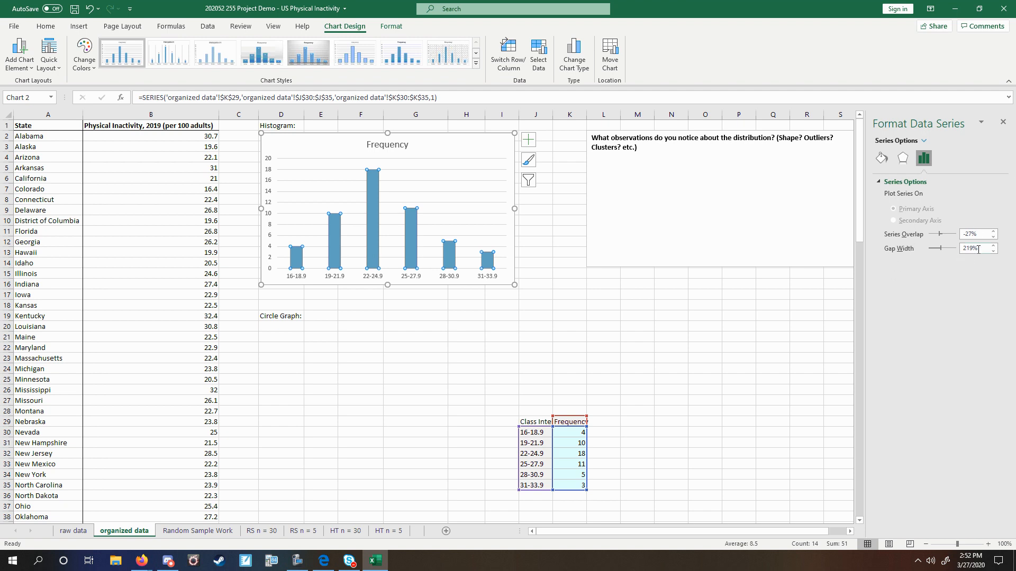
{"action": "left_click", "coordinate": [303, 155]}
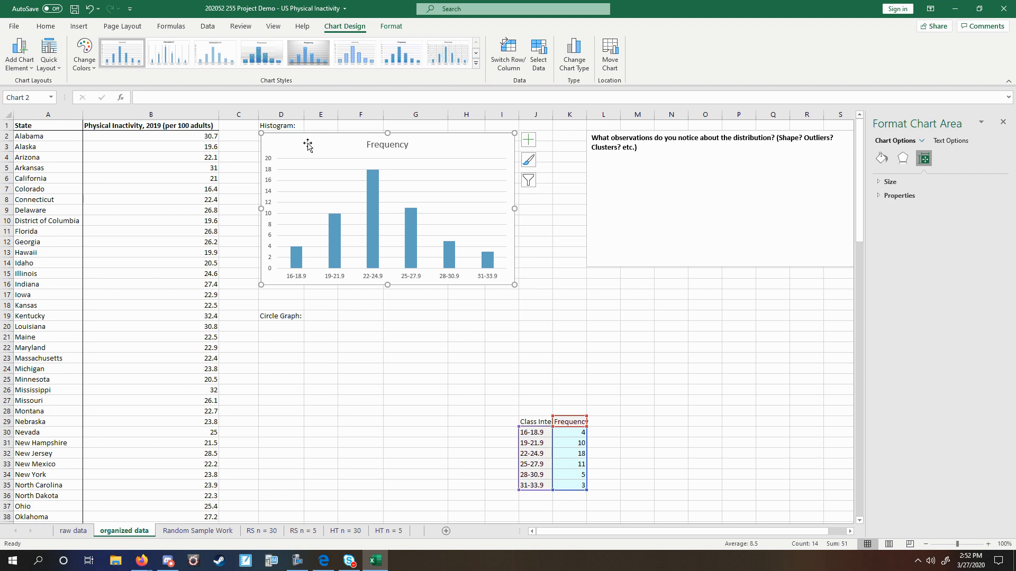
Step: Apply quick layout Layout 8 to the frequency column chart and close the chart formatting options
{"action": "left_click", "coordinate": [49, 55]}
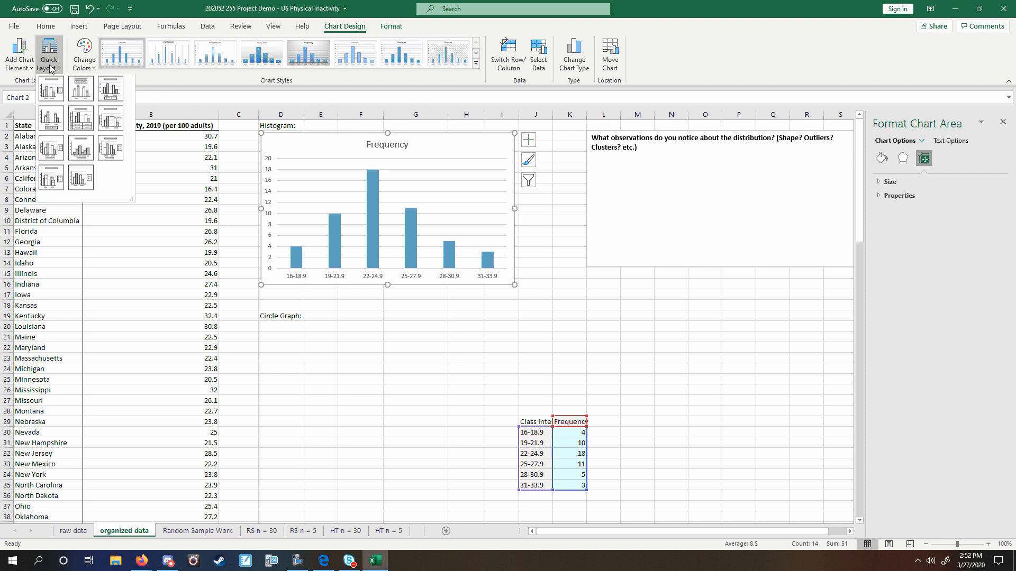
{"action": "left_click", "coordinate": [87, 152]}
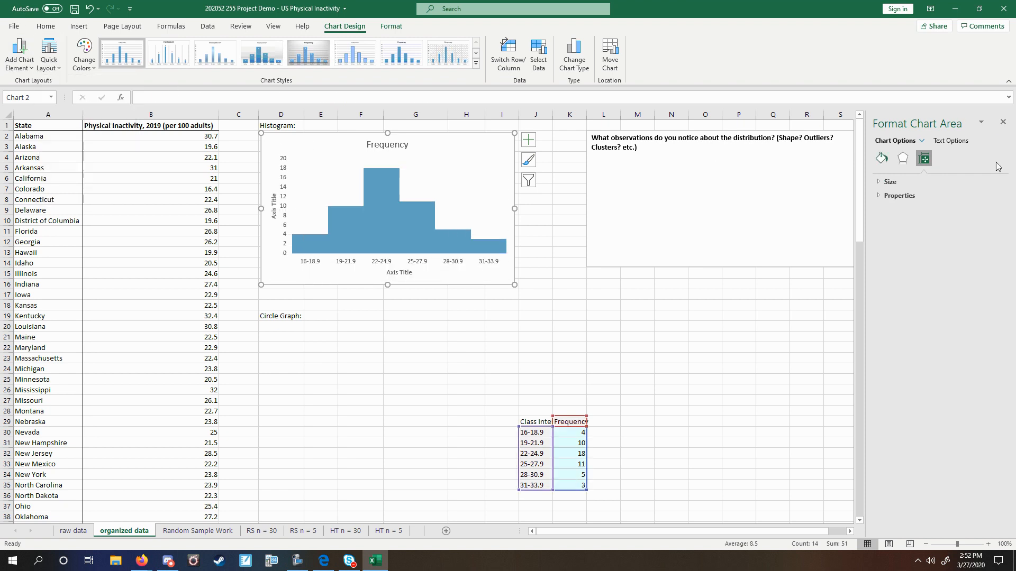
{"action": "left_click", "coordinate": [1002, 122]}
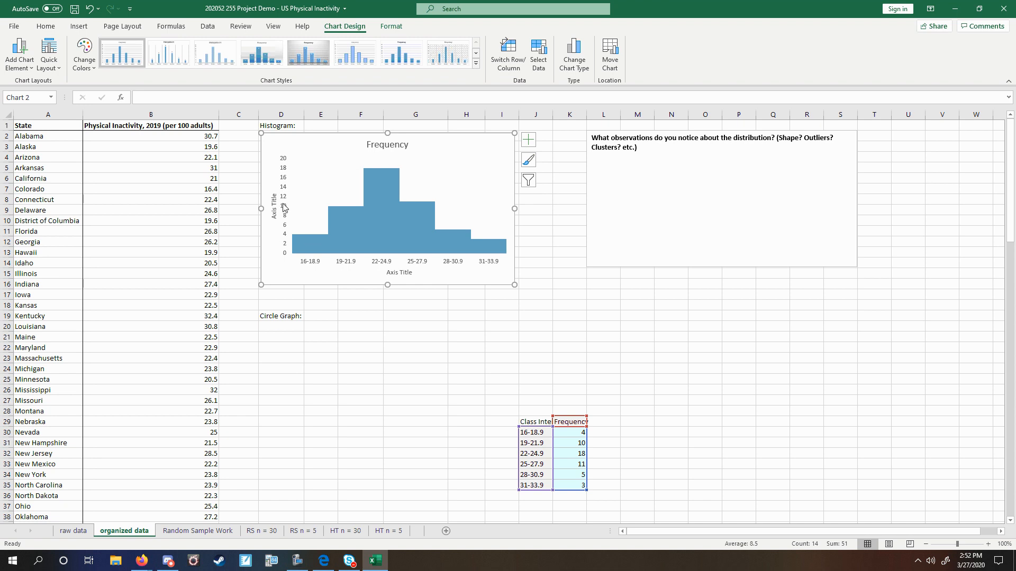
Step: Change the column chart's title to "2019 US Physical Inactivity in Adults"
{"action": "double_click", "coordinate": [377, 144]}
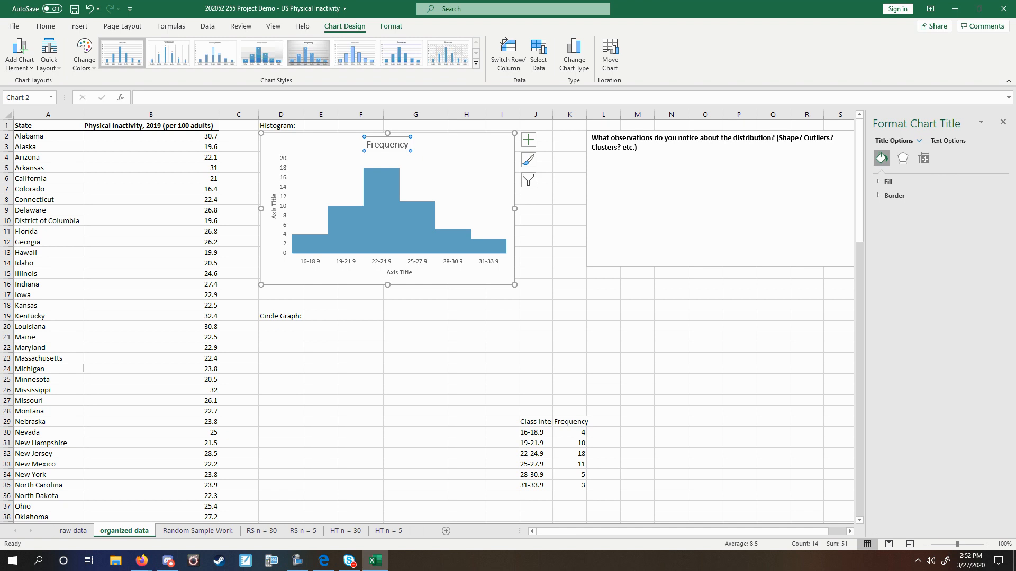
{"action": "double_click", "coordinate": [376, 144]}
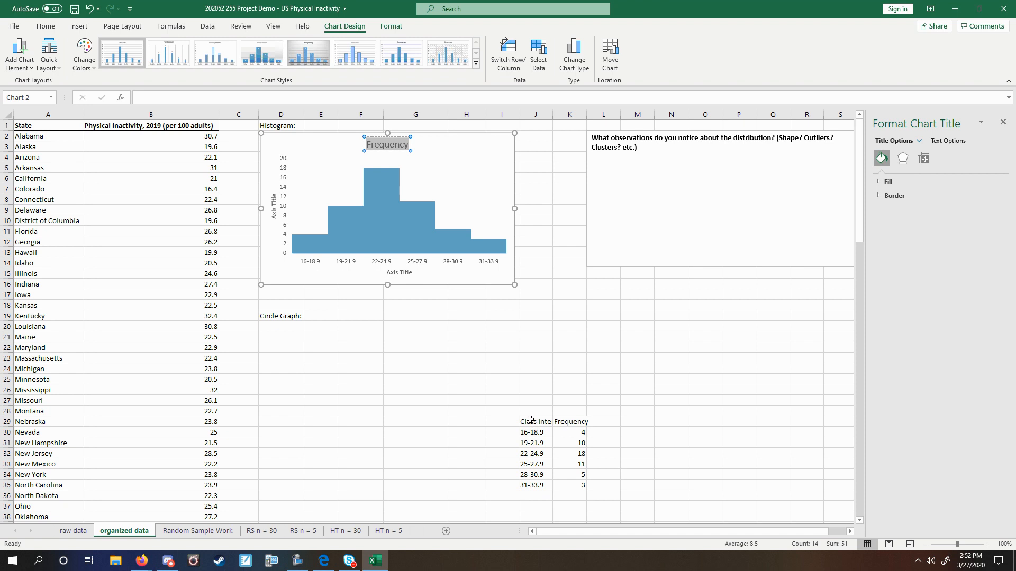
{"action": "type", "text": "2019 US"}
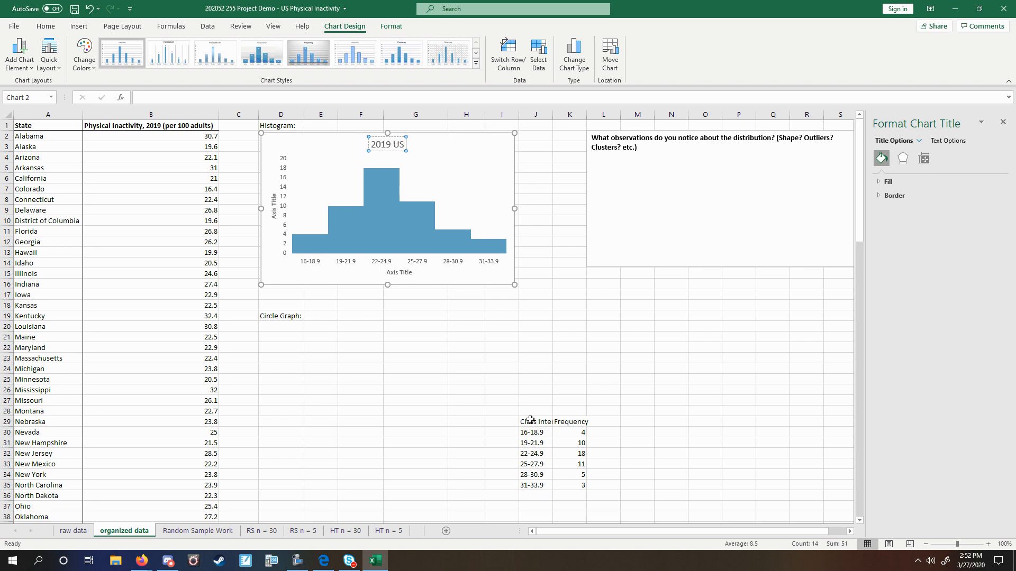
{"action": "type", "text": " Physical Inac"}
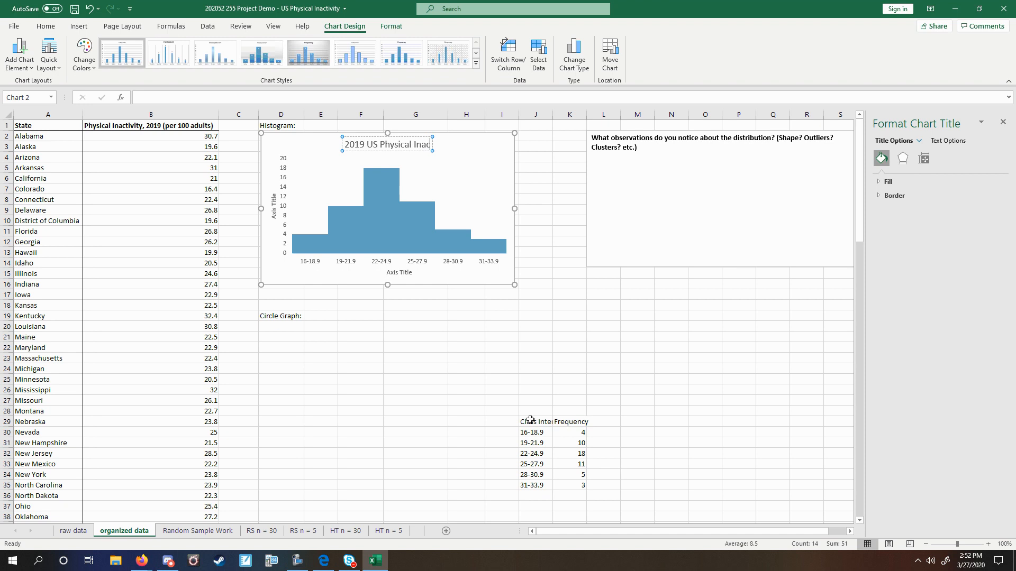
{"action": "type", "text": "tivity in Adults"}
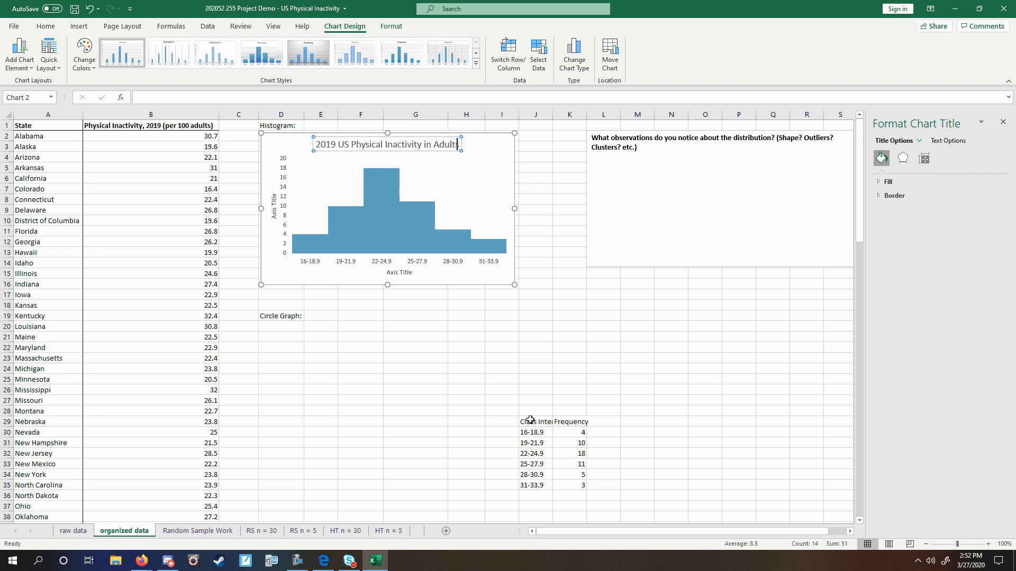
Step: Set the histogram's horizontal axis title to "Intervals of adults, per 100"
{"action": "left_click", "coordinate": [395, 273]}
{"action": "triple_click", "coordinate": [396, 273]}
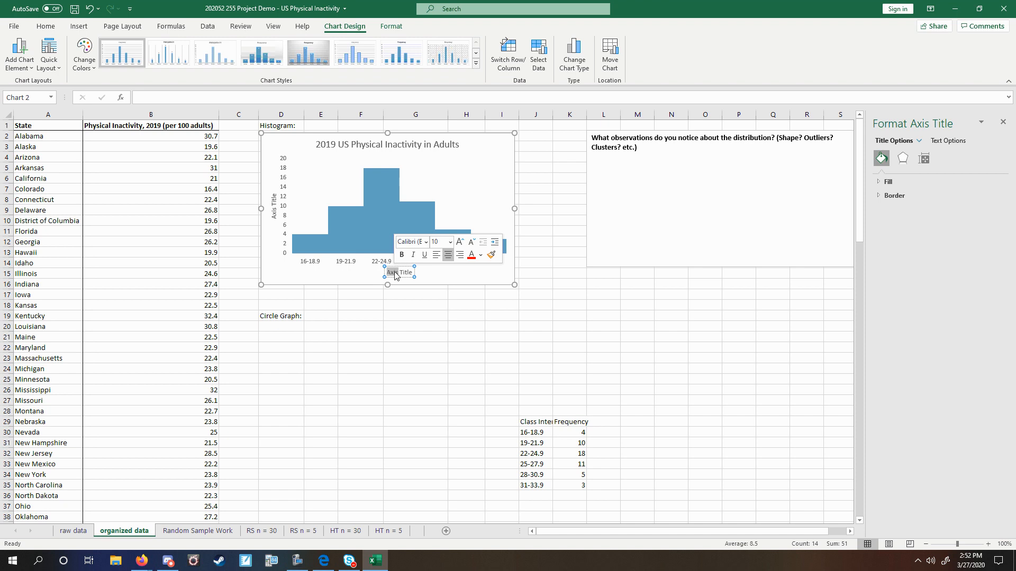
{"action": "type", "text": "Int"}
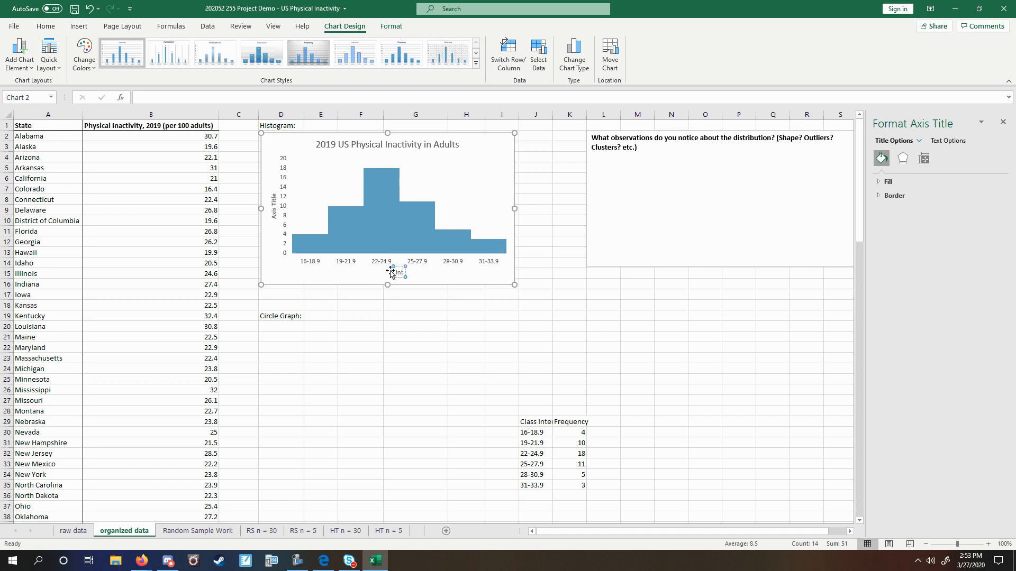
{"action": "type", "text": "ervals of adults"}
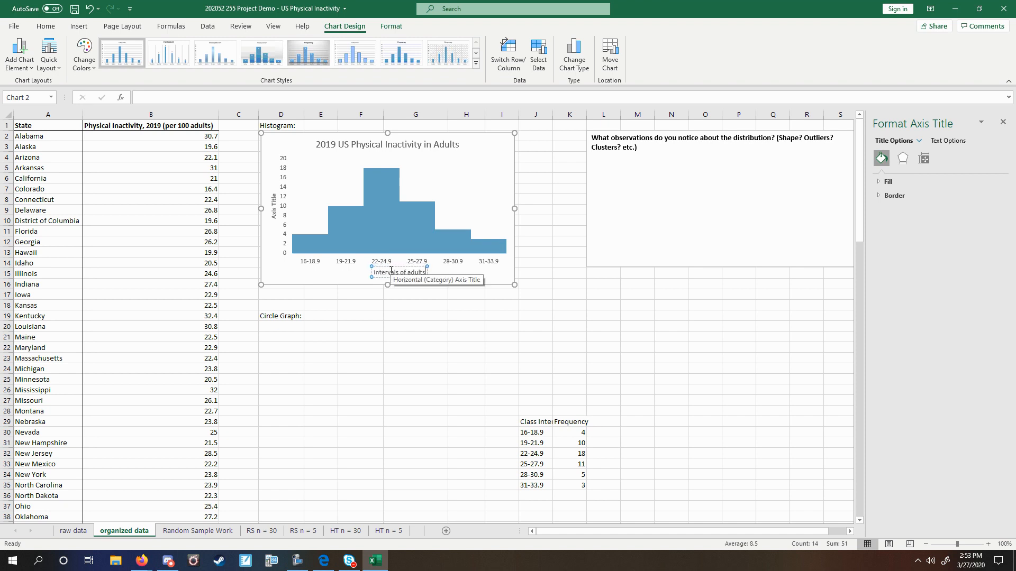
{"action": "type", "text": ", per 100"}
Step: Set the histogram's vertical axis title to "Frequency" and deselect the chart
{"action": "left_click", "coordinate": [273, 208]}
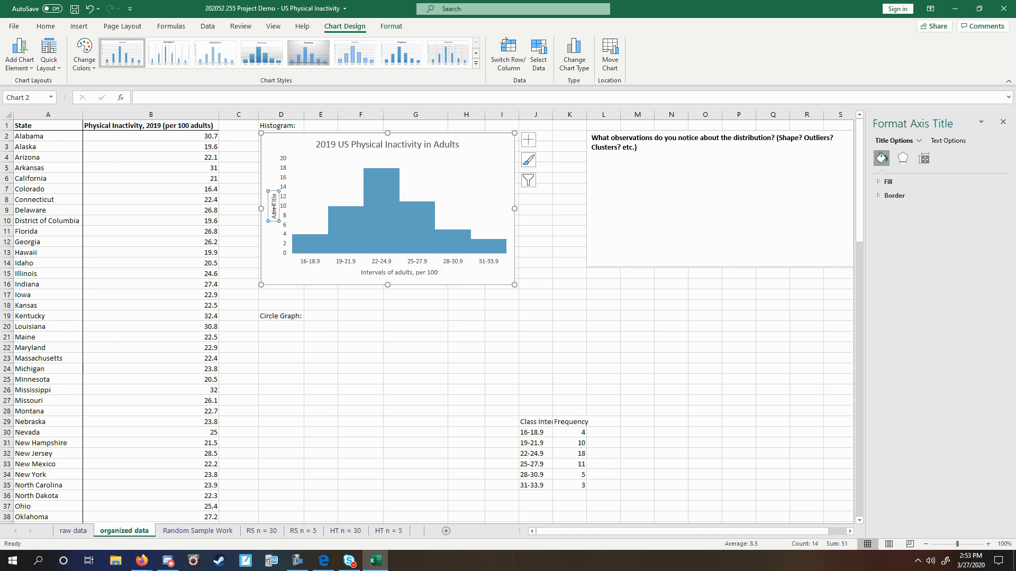
{"action": "left_click", "coordinate": [273, 203]}
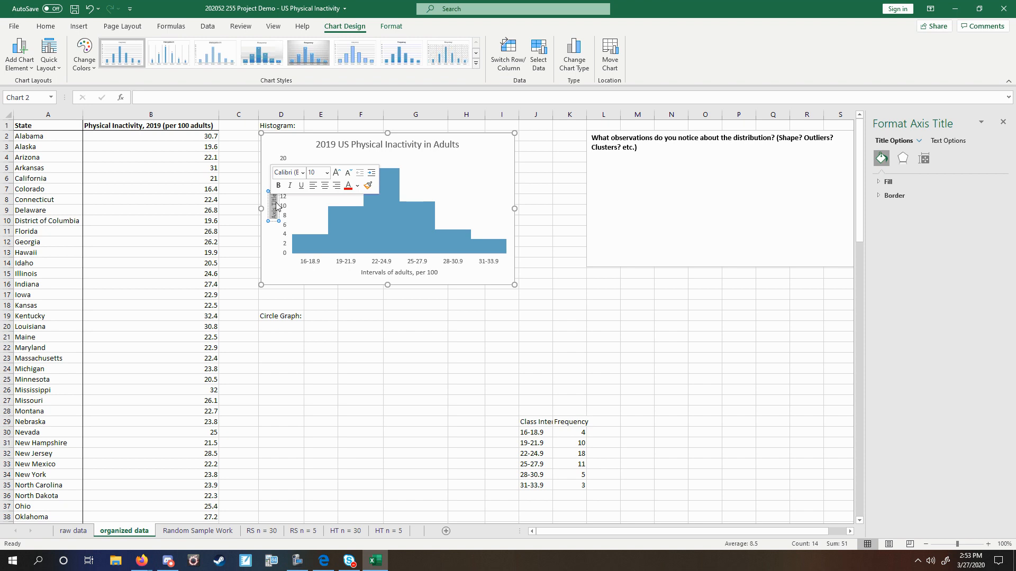
{"action": "type", "text": "Frequency"}
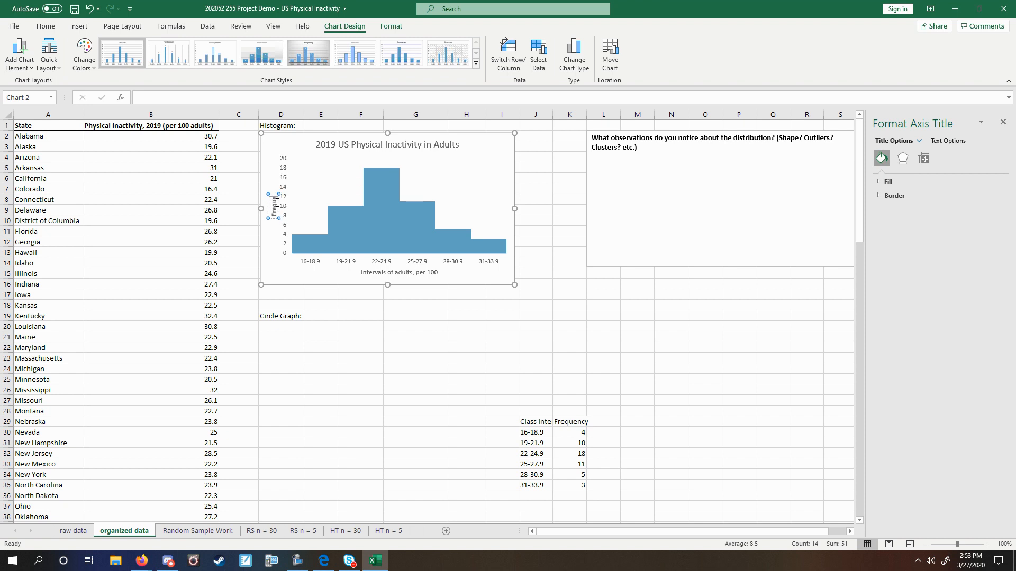
{"action": "left_click", "coordinate": [282, 275]}
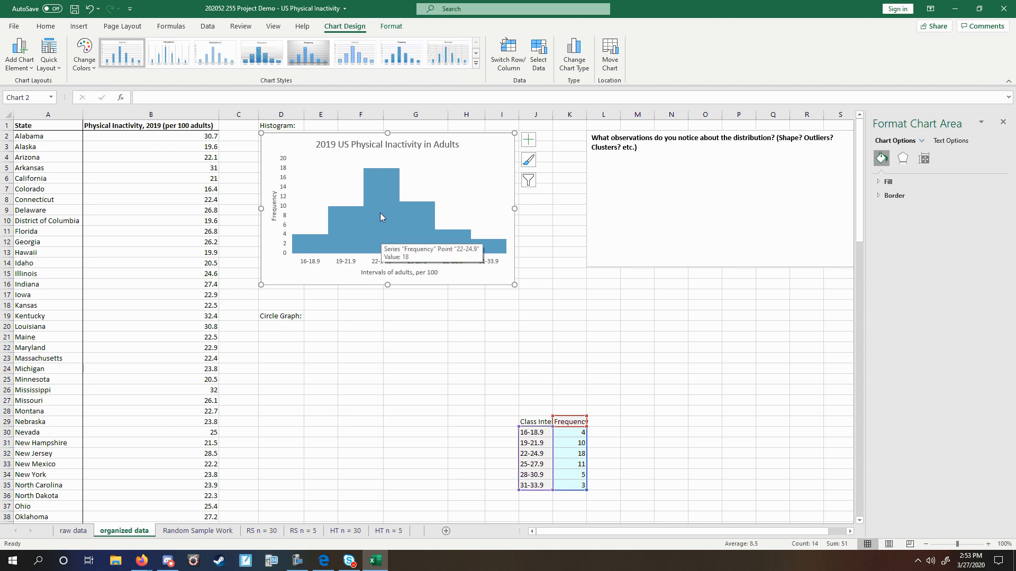
{"action": "left_click", "coordinate": [360, 358]}
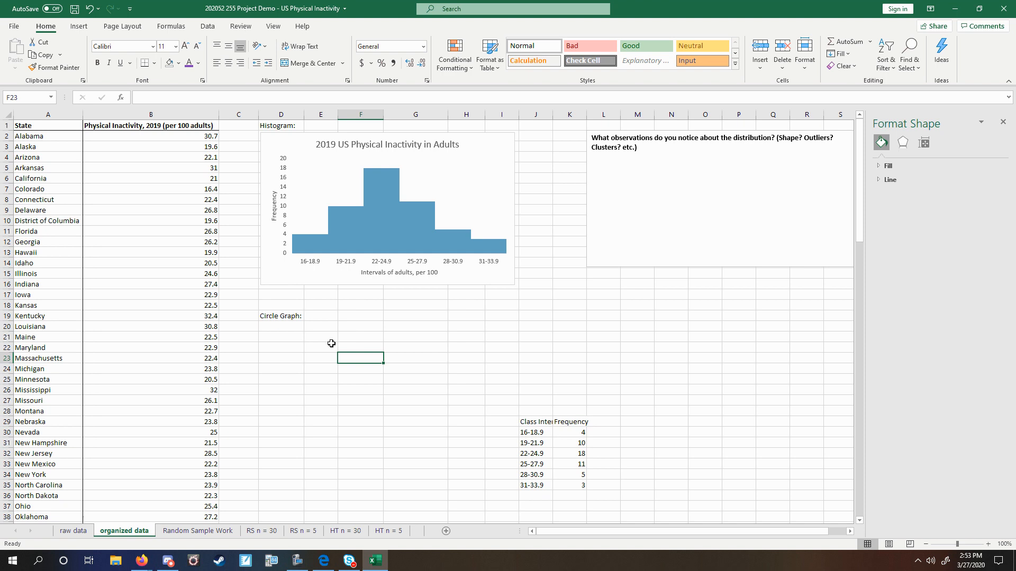
Step: Insert a 2-D pie chart from J29:K35 directly beneath the "Circle Graph:" label and apply the quick layout with title, percentages and side legend
{"action": "scroll", "coordinate": [378, 360], "scroll_direction": "down", "scroll_amount": 1}
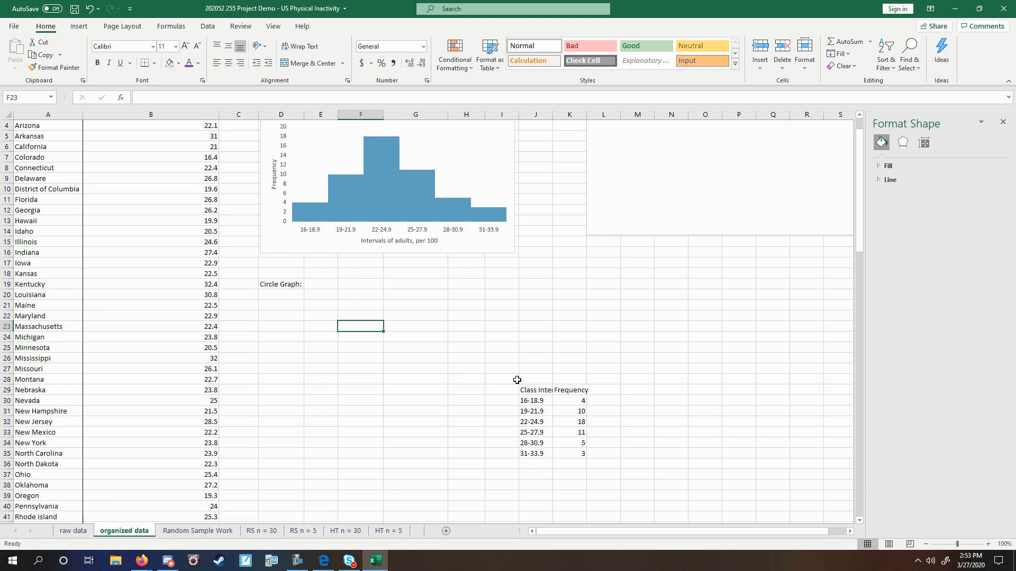
{"action": "left_click_drag", "start_coordinate": [535, 392], "coordinate": [563, 451]}
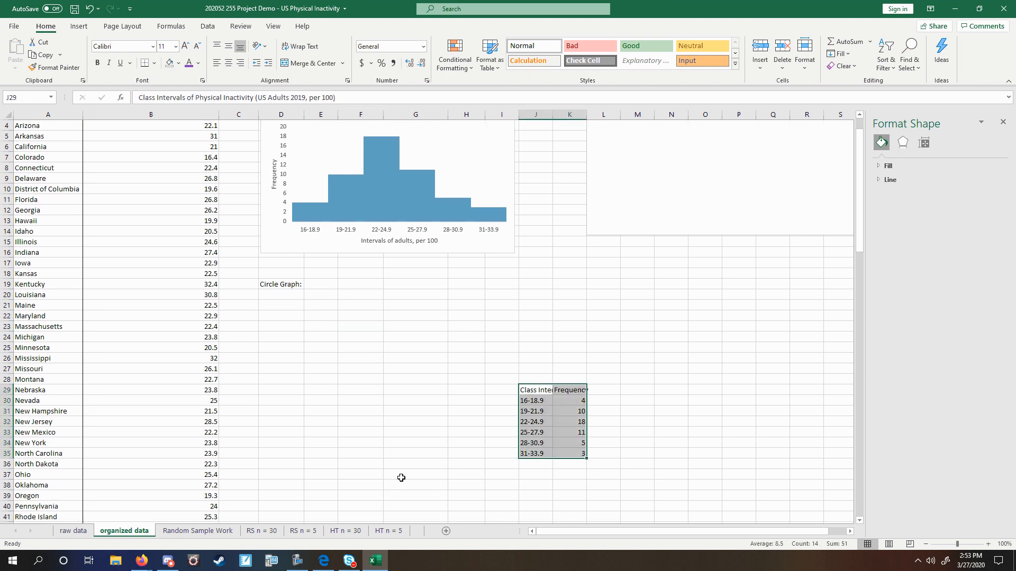
{"action": "left_click", "coordinate": [79, 26]}
{"action": "left_click", "coordinate": [418, 67]}
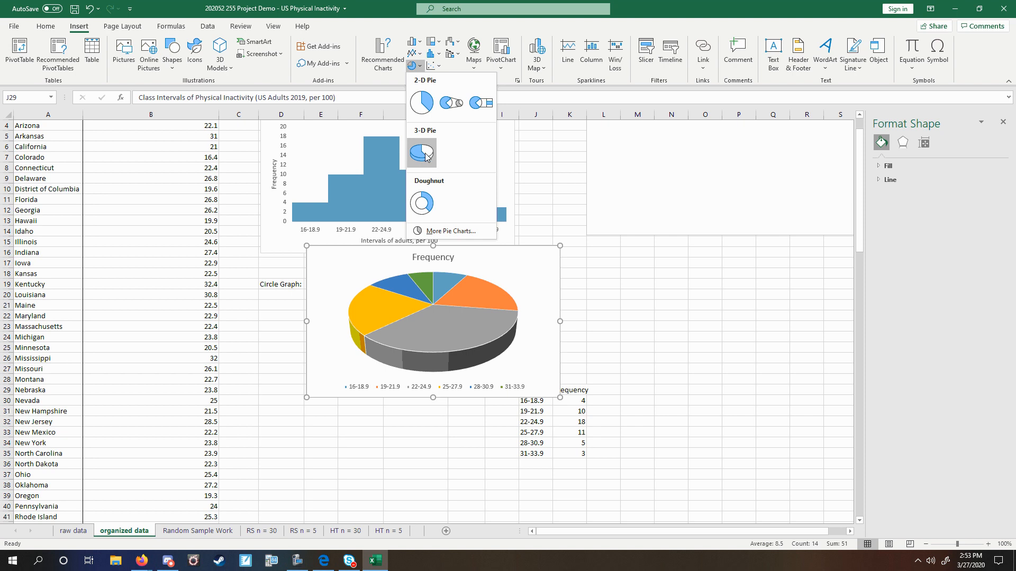
{"action": "left_click", "coordinate": [422, 103]}
{"action": "left_click_drag", "start_coordinate": [352, 259], "coordinate": [309, 301]}
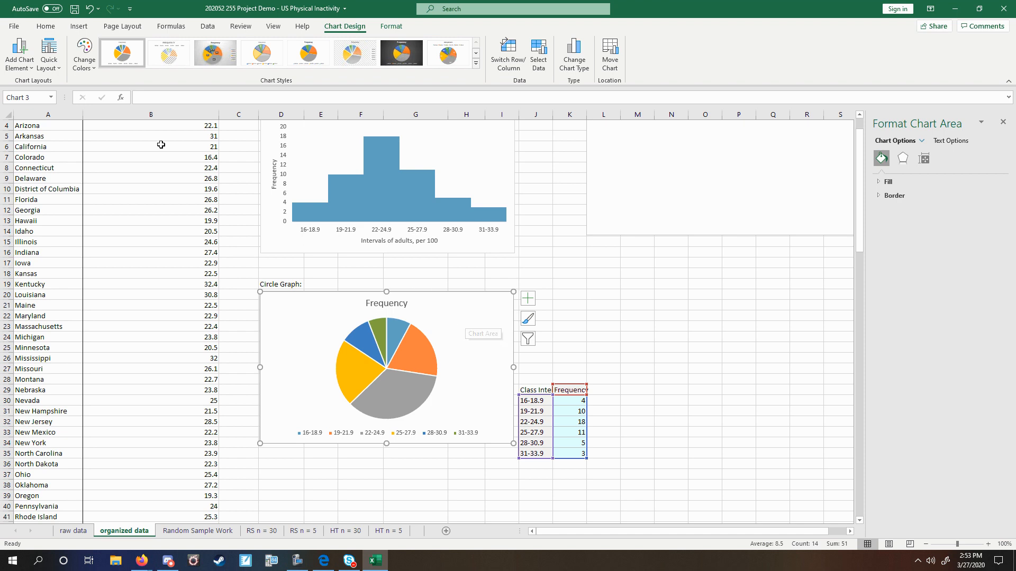
{"action": "left_click", "coordinate": [58, 72]}
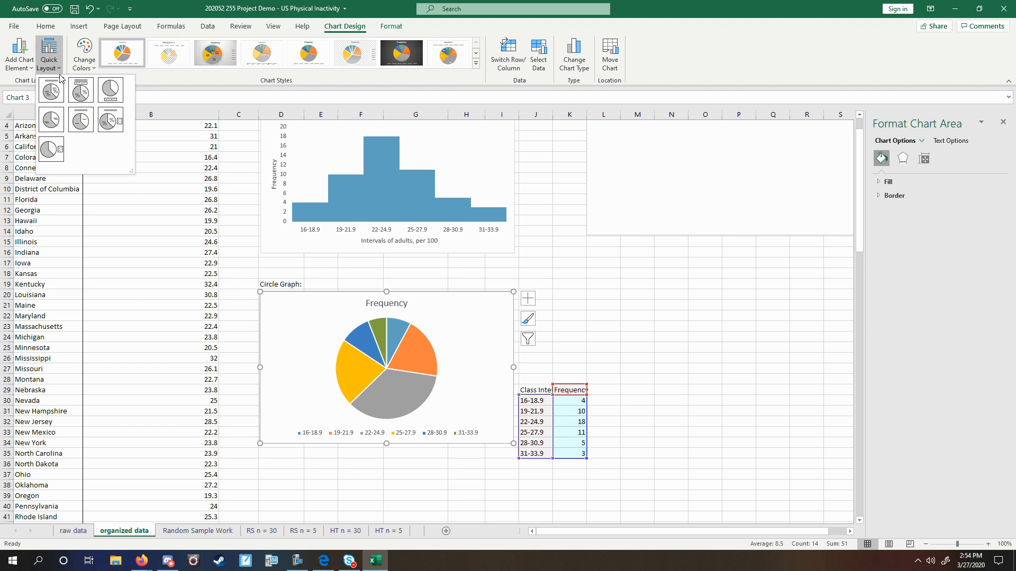
{"action": "left_click", "coordinate": [116, 126]}
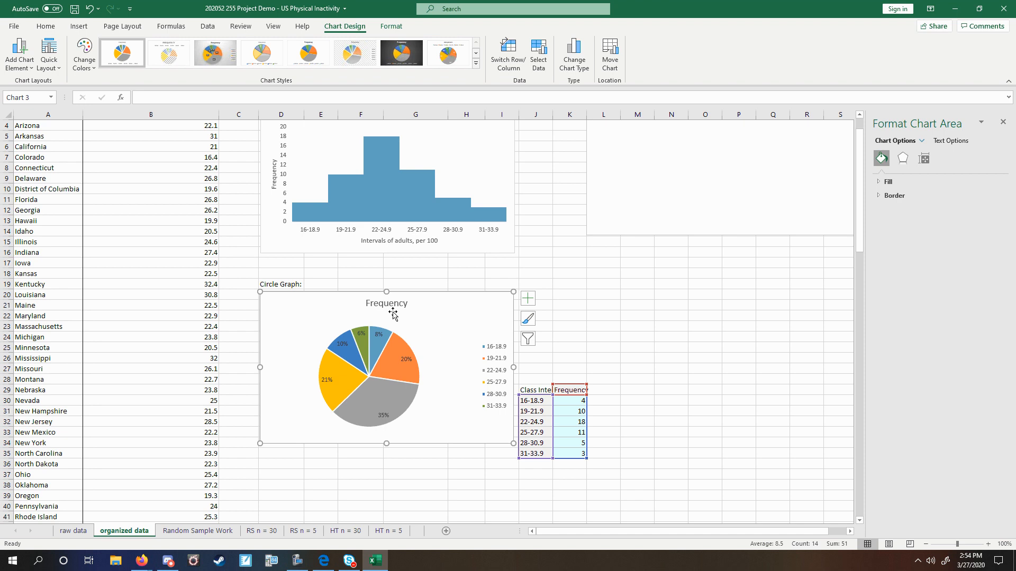
Step: Change the pie chart's title to "Relative Frequencies of 2019 US Physical Inactivity in Adults" and deselect the chart
{"action": "scroll", "coordinate": [516, 307], "scroll_direction": "up", "scroll_amount": 1}
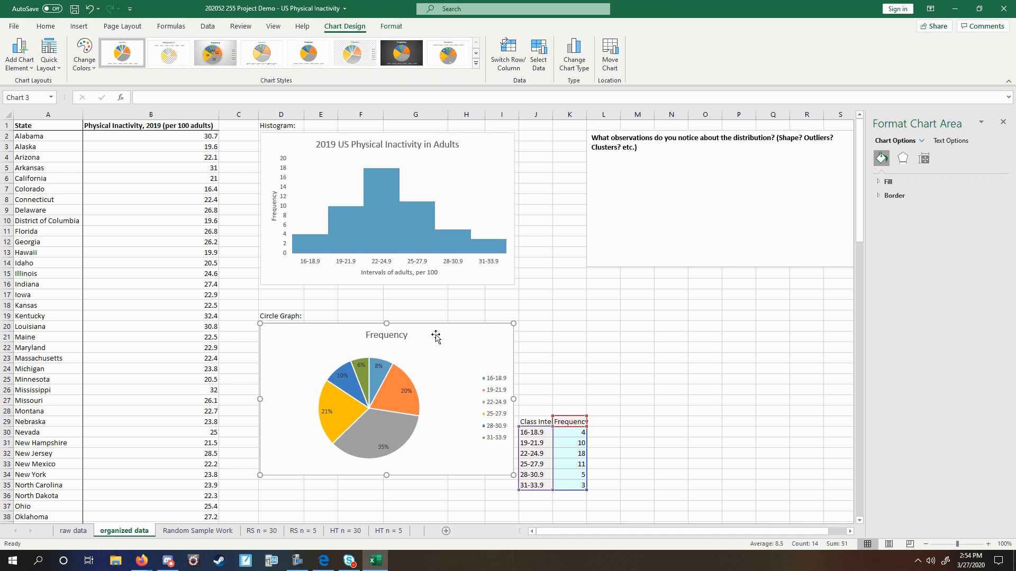
{"action": "left_click", "coordinate": [392, 337]}
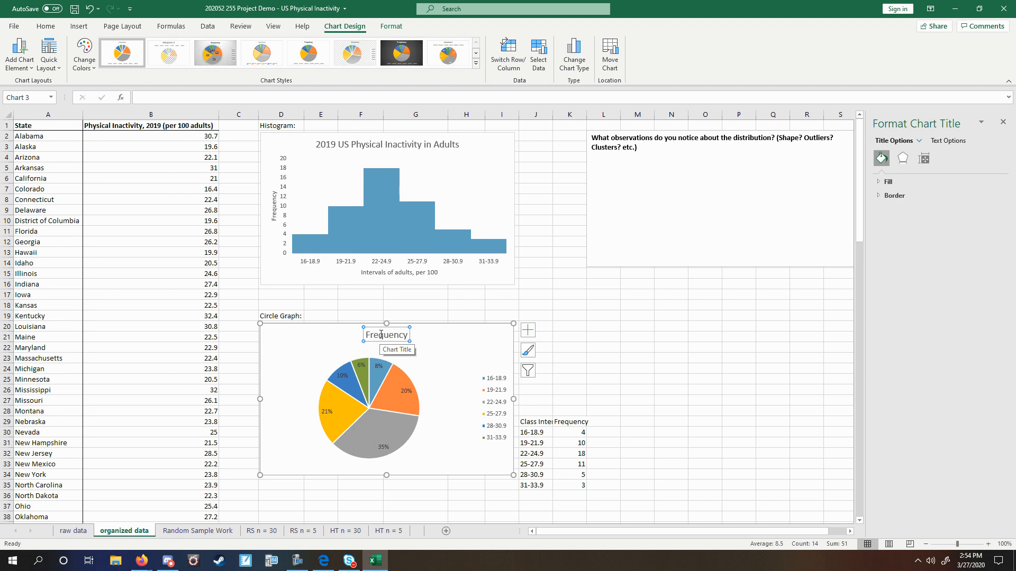
{"action": "double_click", "coordinate": [381, 339]}
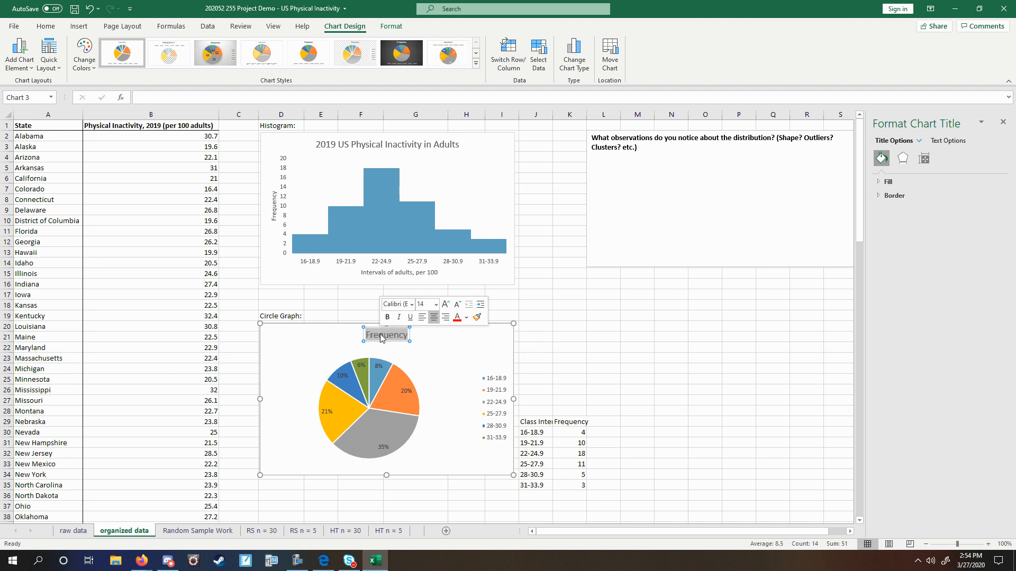
{"action": "type", "text": "Rela"}
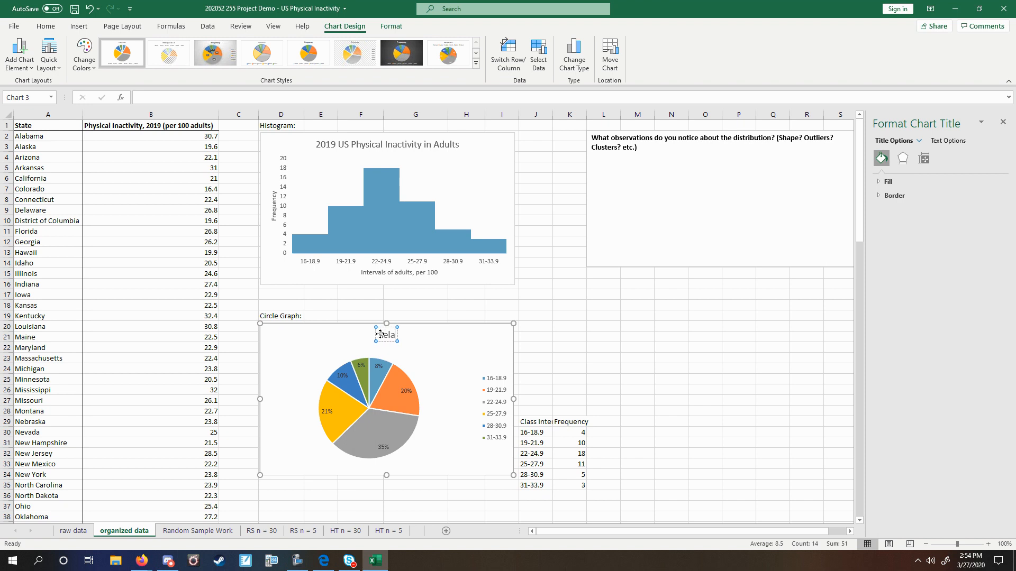
{"action": "type", "text": "tive Frequenc"}
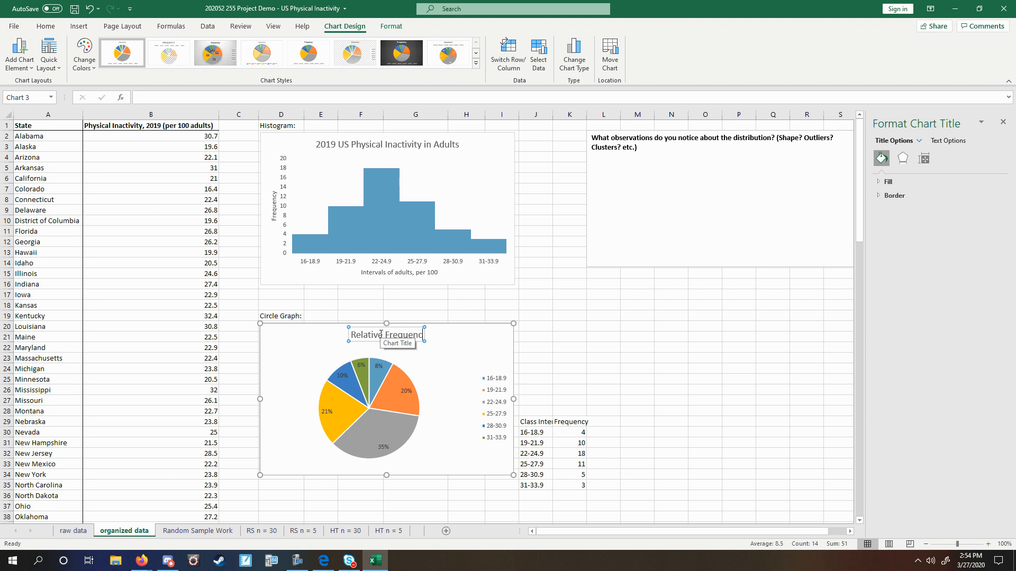
{"action": "type", "text": "ies of US"}
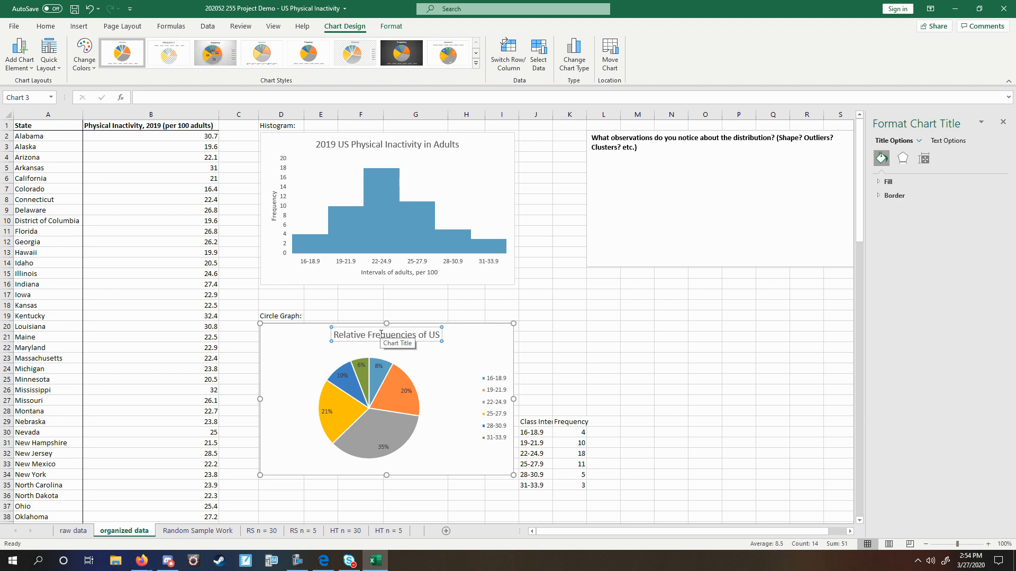
{"action": "key", "text": "BackSpace"}
{"action": "key", "text": "BackSpace"}
{"action": "type", "text": "2019"}
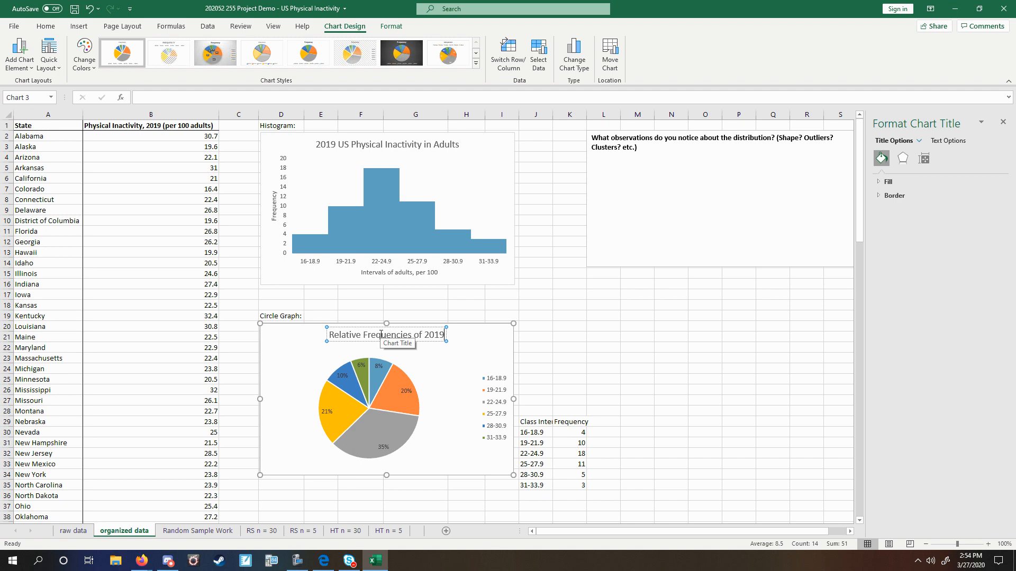
{"action": "type", "text": " US Physical I"}
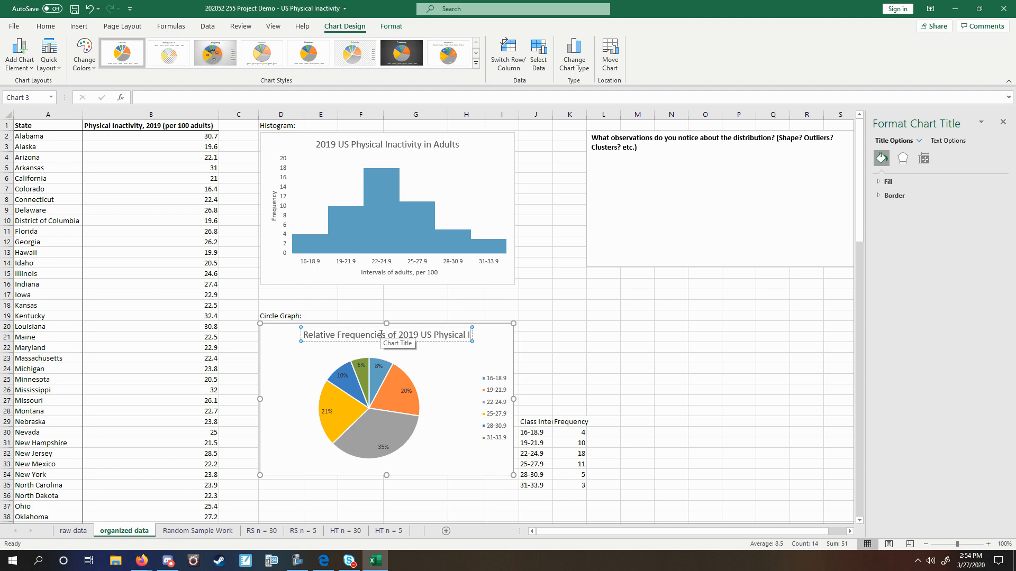
{"action": "type", "text": "nactivity in Adul"}
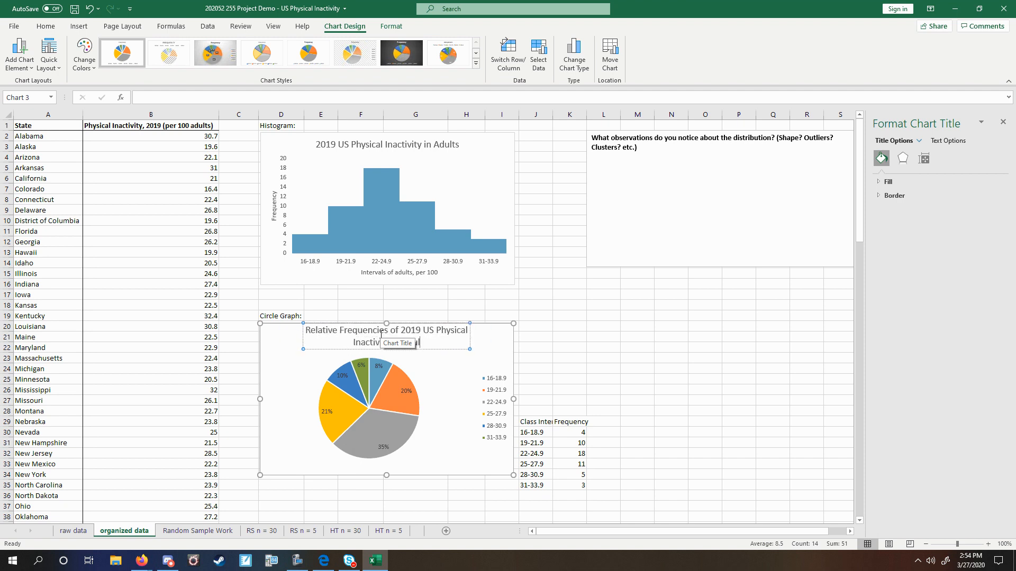
{"action": "type", "text": "ts"}
{"action": "left_click", "coordinate": [276, 405]}
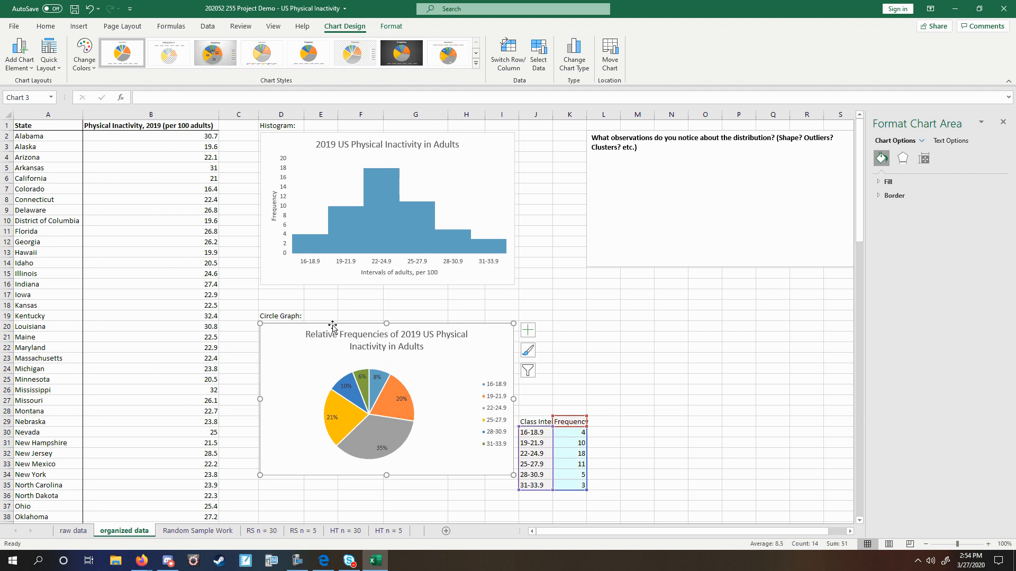
{"action": "left_click", "coordinate": [622, 377]}
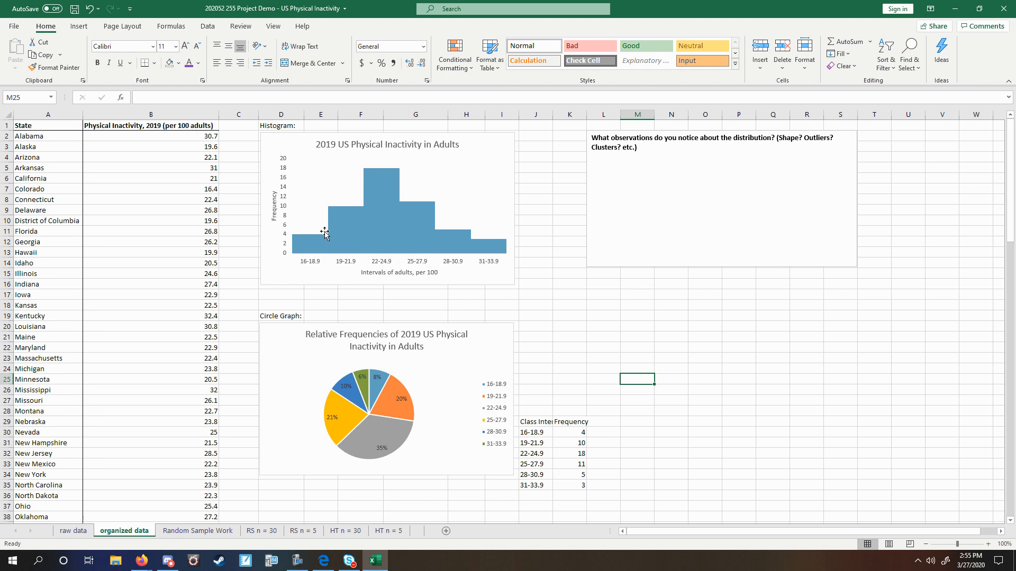
{"action": "mouse_move", "coordinate": [317, 249]}
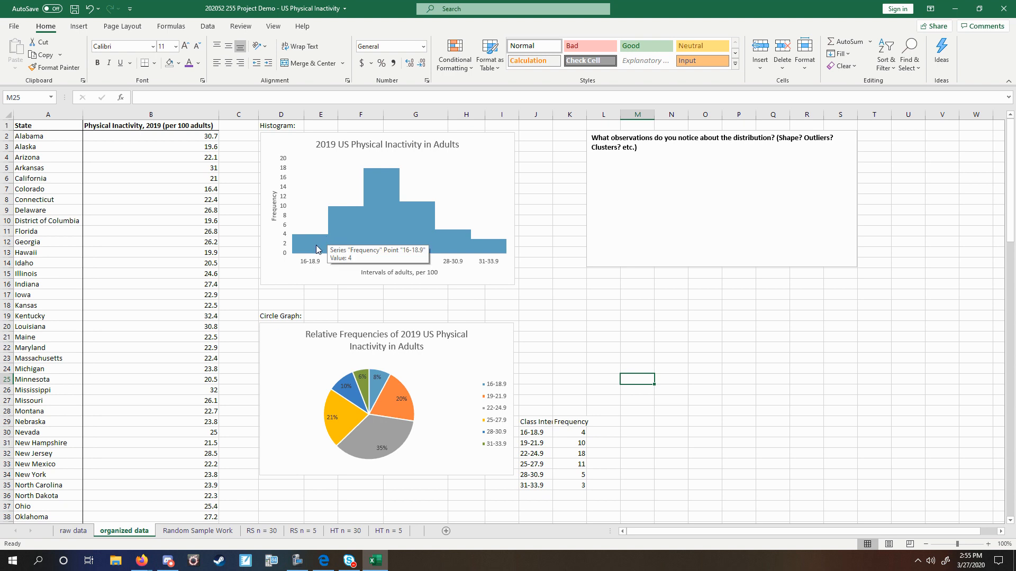